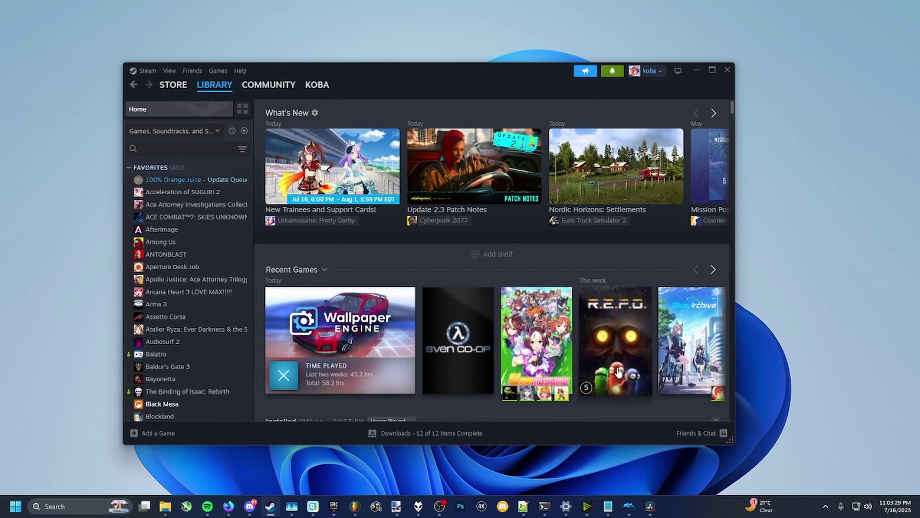
# - Launch Wallpaper Engine from the Steam library and reveal the hidden tray icons
pyautogui.click(452, 341)
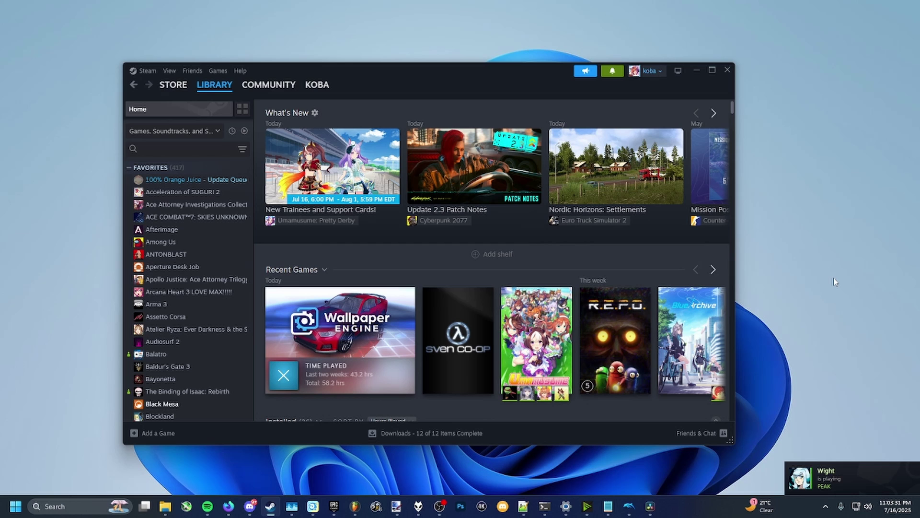
pyautogui.click(826, 506)
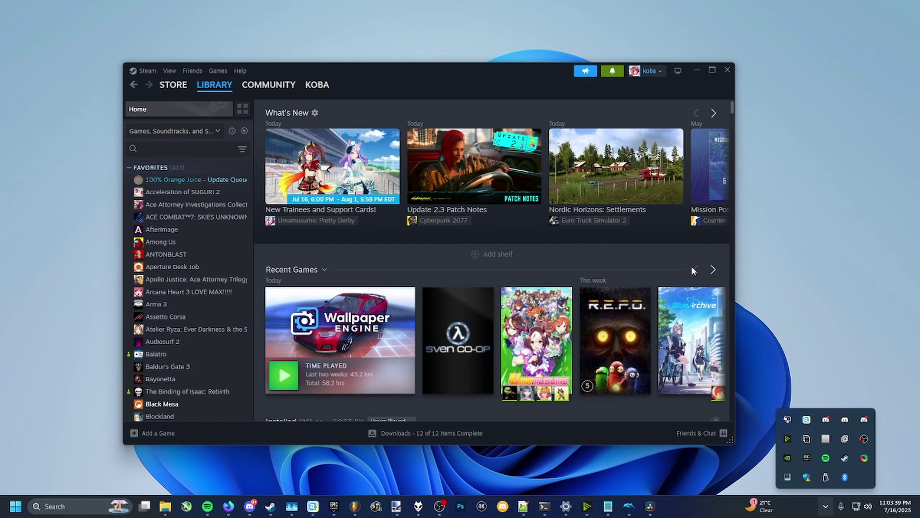
# - Open Wallpaper Engine from the tray, move its window up, and browse Monitor 1's wallpapers
pyautogui.click(861, 439)
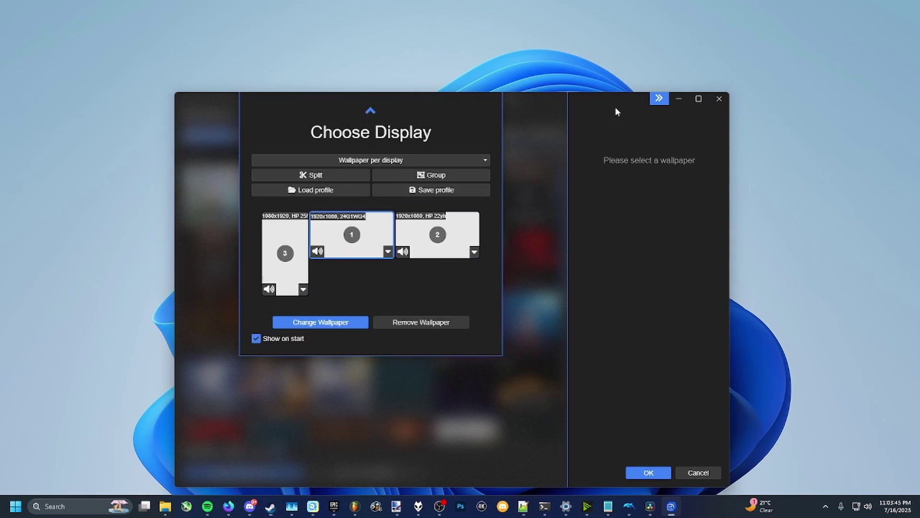
pyautogui.moveTo(616, 111); pyautogui.dragTo(628, 72)
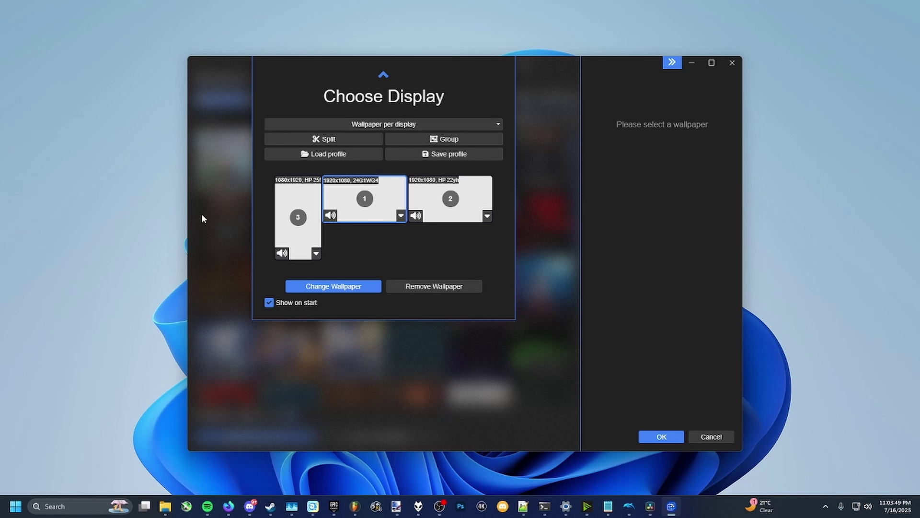
pyautogui.click(338, 290)
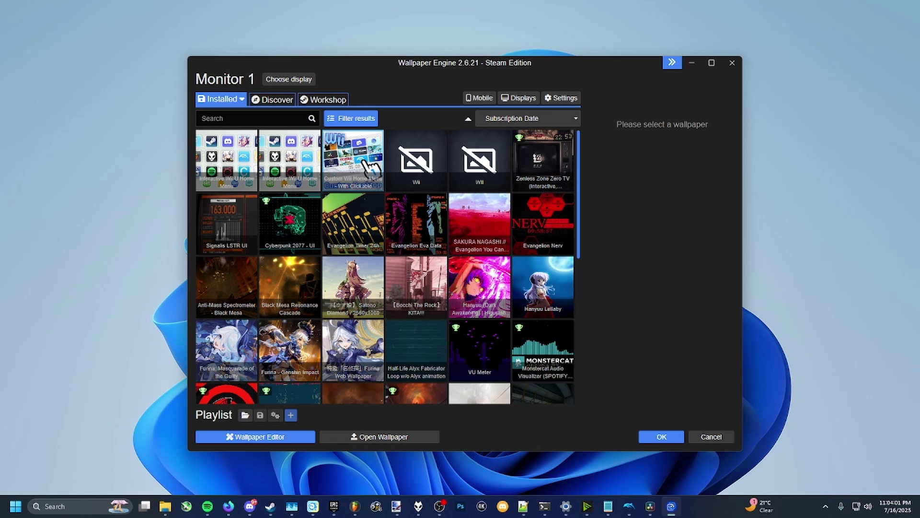
# - Review the Interactive Wii U Home Menu Workshop page in Firefox, then minimize the browser
pyautogui.hotkey('alt', 'Tab')
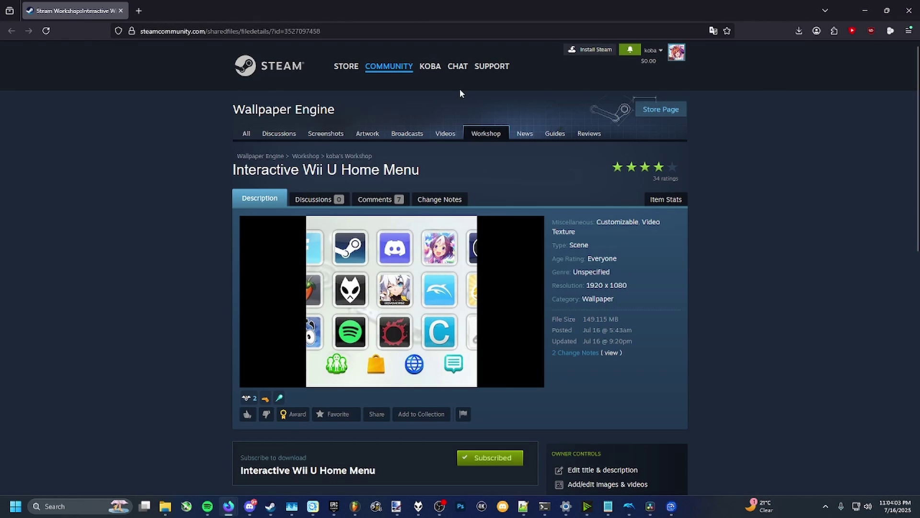
pyautogui.scroll(-3, 411, 294)
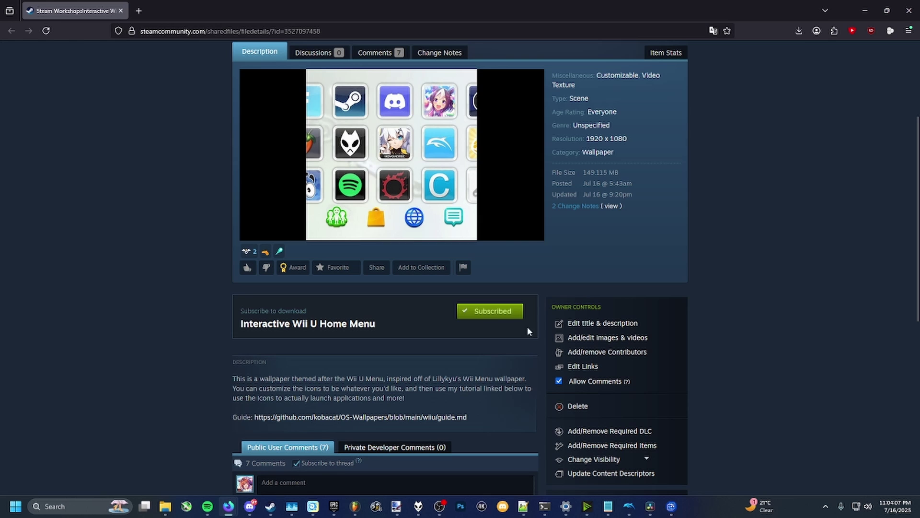
pyautogui.scroll(2, 670, 191)
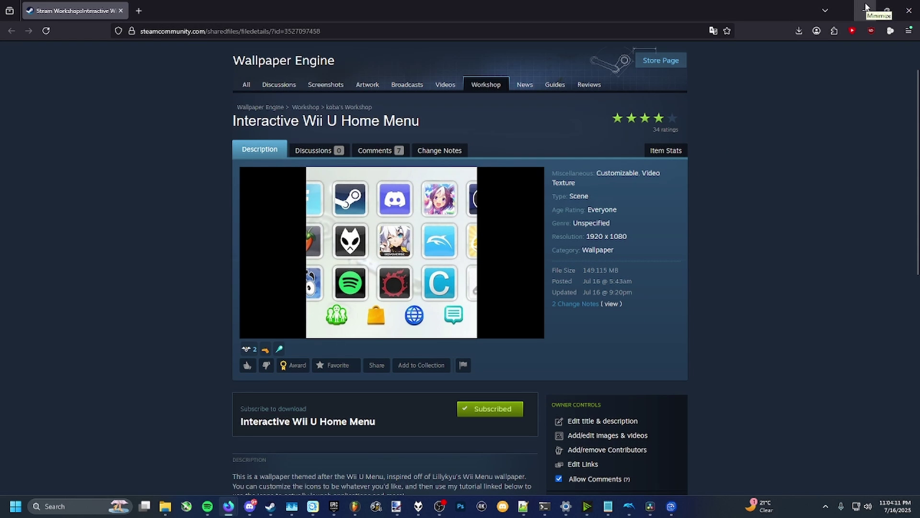
pyautogui.click(866, 7)
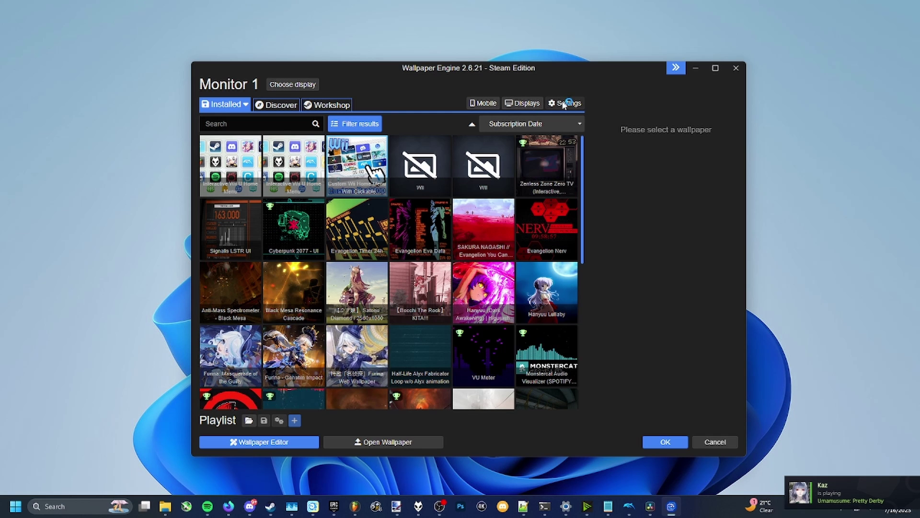
pyautogui.click(564, 104)
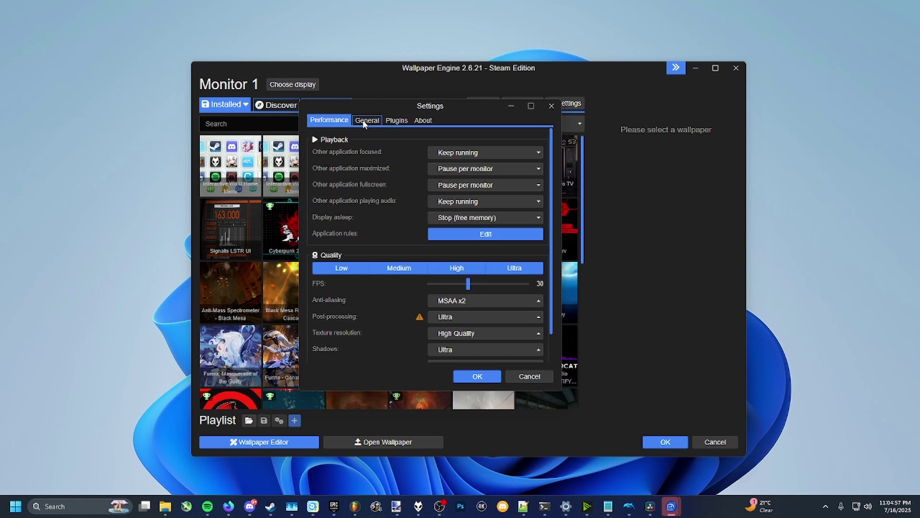
pyautogui.click(366, 121)
pyautogui.moveTo(552, 145); pyautogui.dragTo(547, 331)
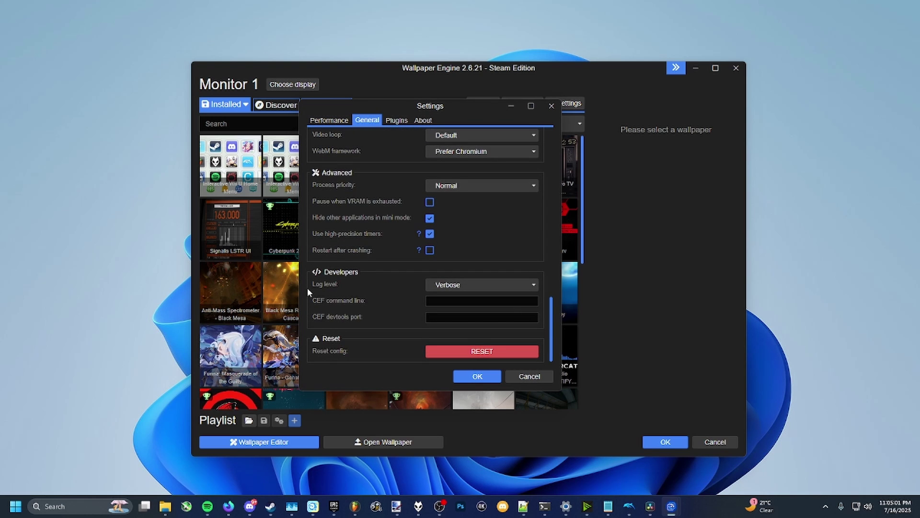
pyautogui.click(445, 286)
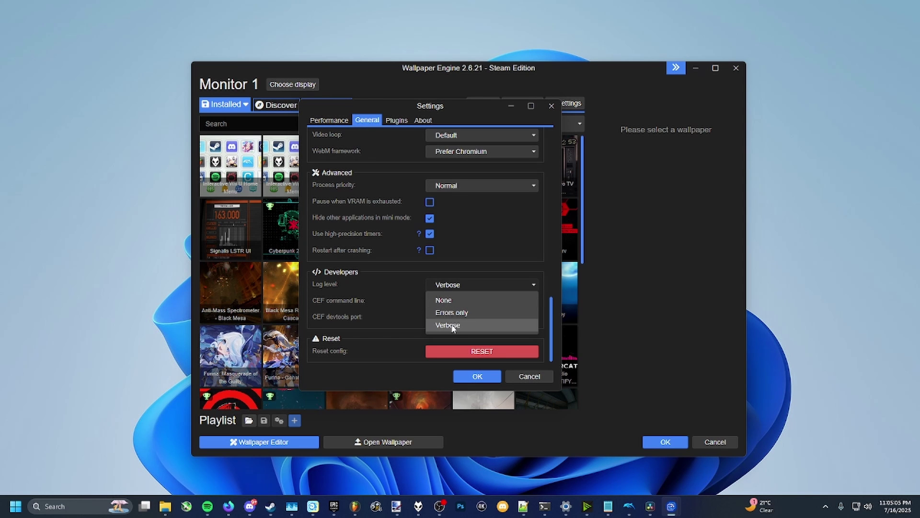
pyautogui.click(401, 280)
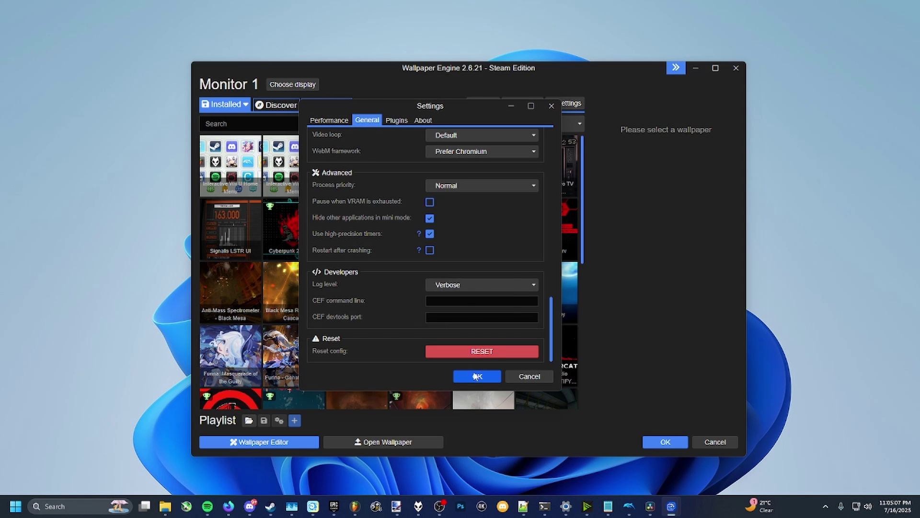
pyautogui.click(477, 376)
pyautogui.moveTo(508, 68)
pyautogui.mouseDown()
pyautogui.moveTo(507, 88)
pyautogui.moveTo(506, 68)
pyautogui.mouseUp()
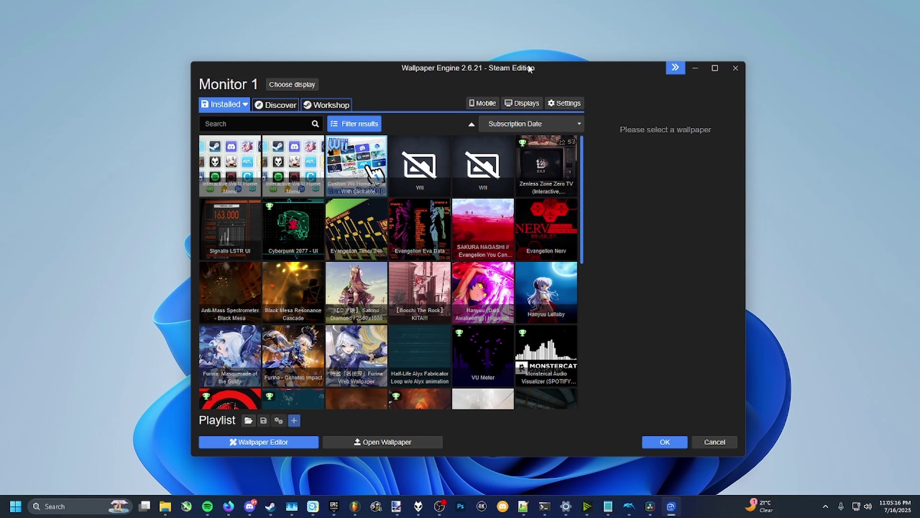
# - Apply the Interactive Wii U Home Menu wallpaper and move Wallpaper Engine off screen to view it
pyautogui.moveTo(439, 68); pyautogui.dragTo(450, 68)
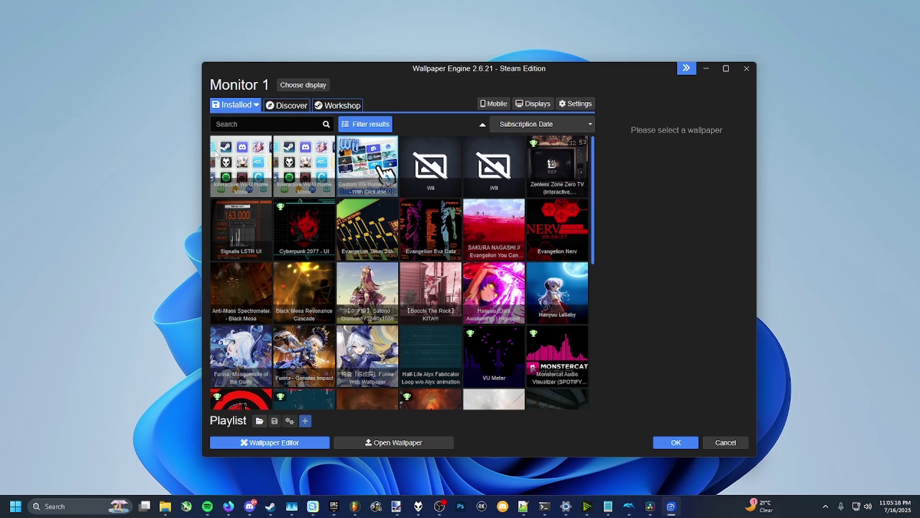
pyautogui.moveTo(335, 70); pyautogui.dragTo(342, 97)
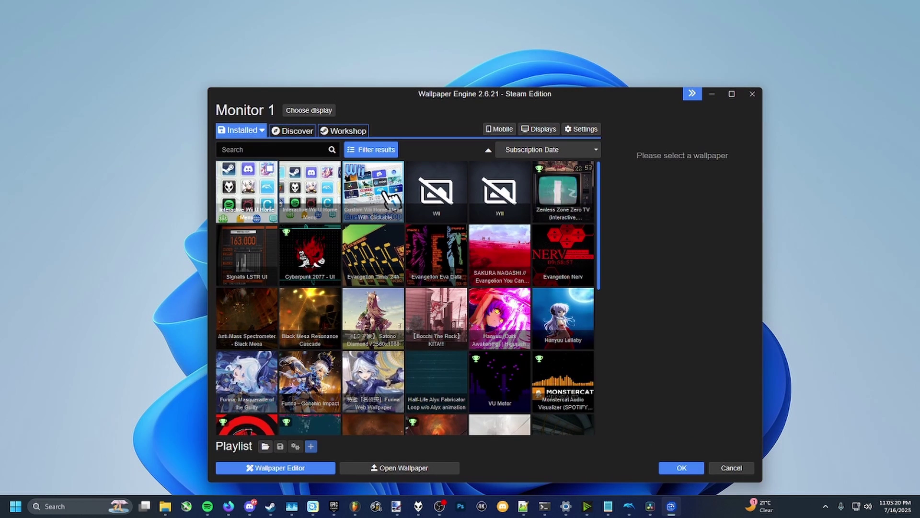
pyautogui.click(241, 197)
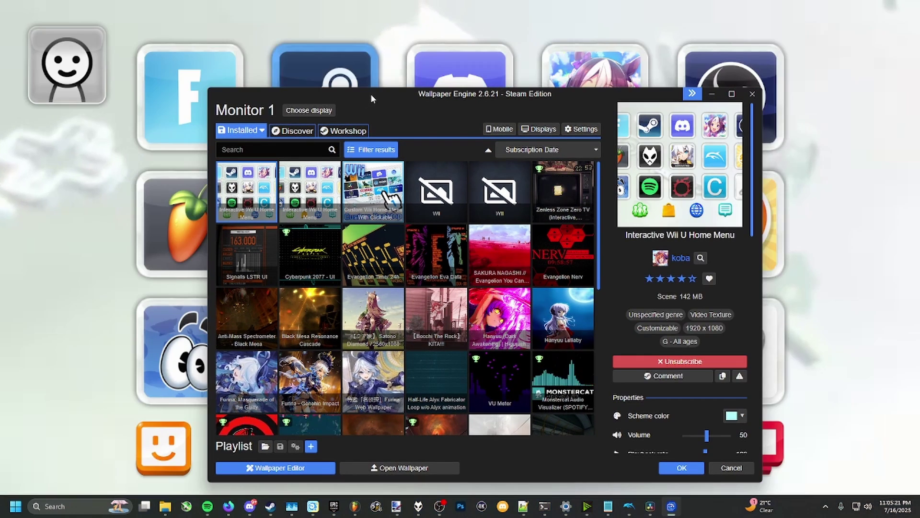
pyautogui.moveTo(372, 98); pyautogui.dragTo(919, 201)
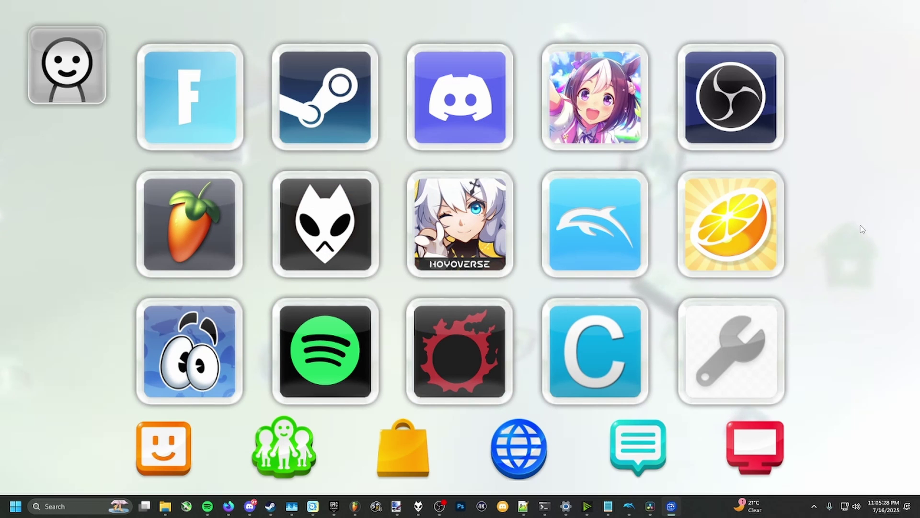
# - Bring Wallpaper Engine back and shift it around to uncover each row of wallpaper icons
pyautogui.moveTo(919, 65); pyautogui.dragTo(331, 57)
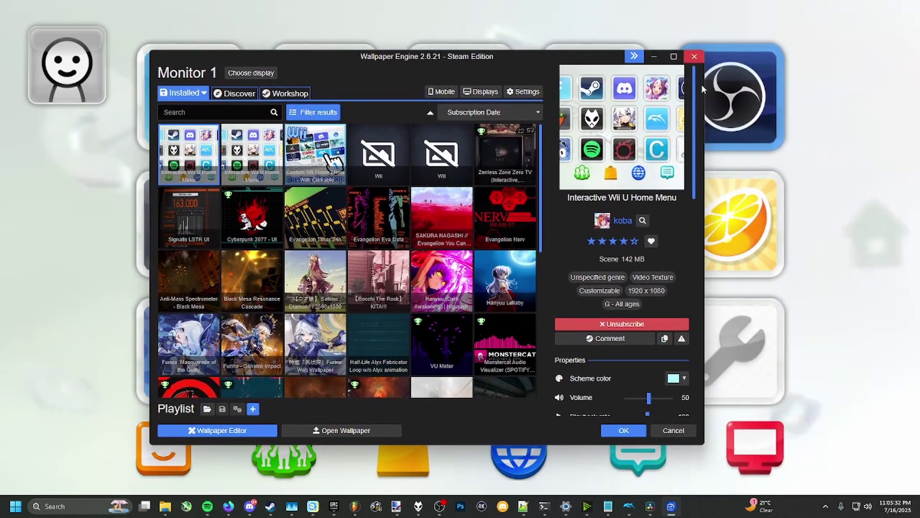
pyautogui.moveTo(694, 83); pyautogui.dragTo(689, 263)
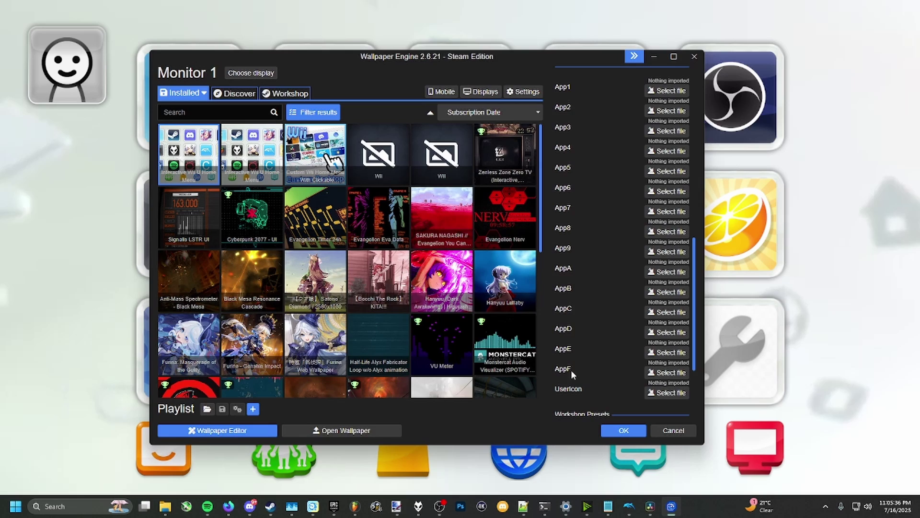
pyautogui.moveTo(503, 56); pyautogui.dragTo(637, 82)
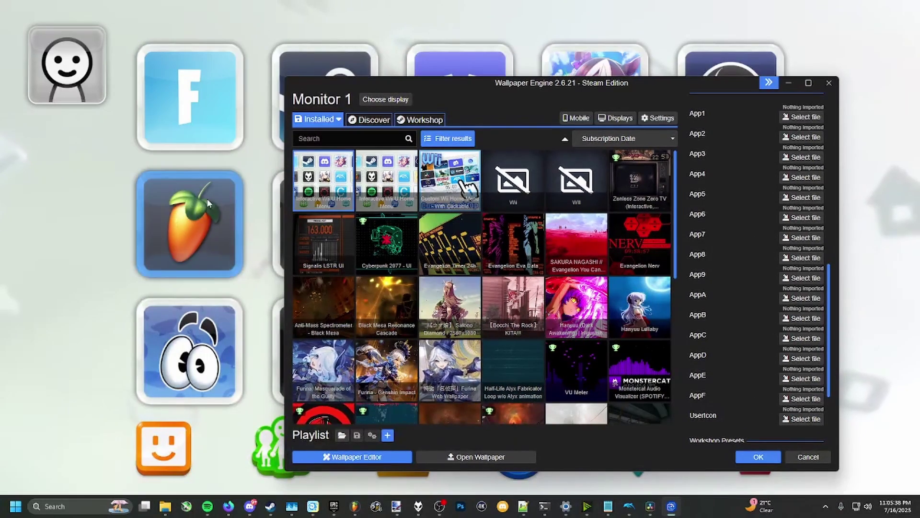
pyautogui.moveTo(319, 96); pyautogui.dragTo(295, 147)
pyautogui.moveTo(710, 134); pyautogui.dragTo(710, 316)
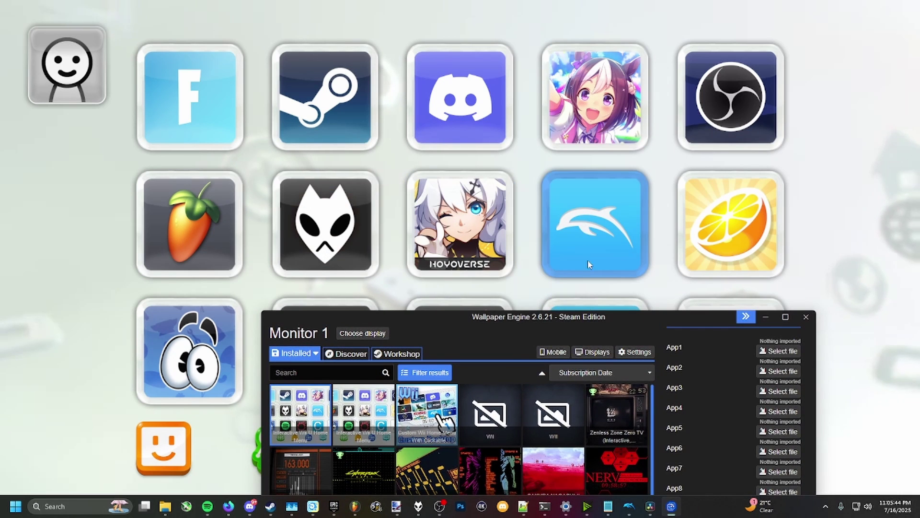
pyautogui.moveTo(607, 316); pyautogui.dragTo(735, 403)
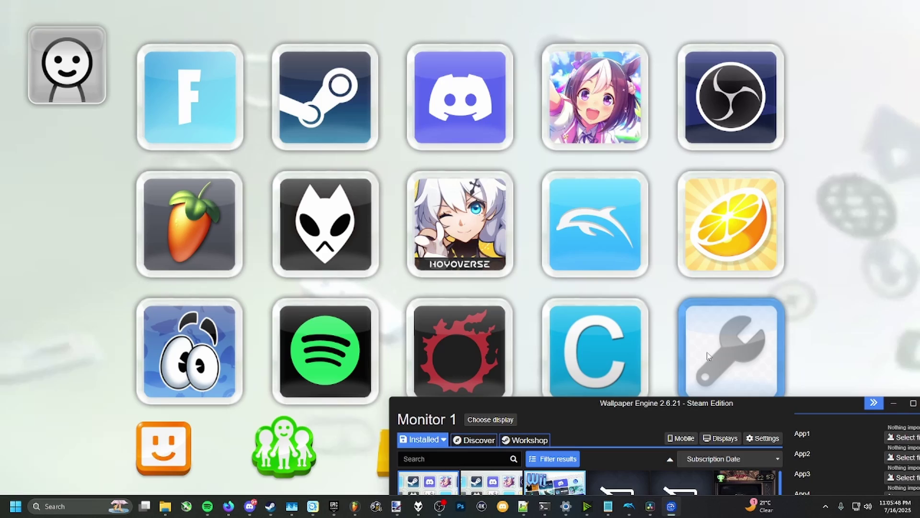
pyautogui.moveTo(692, 403); pyautogui.dragTo(503, 85)
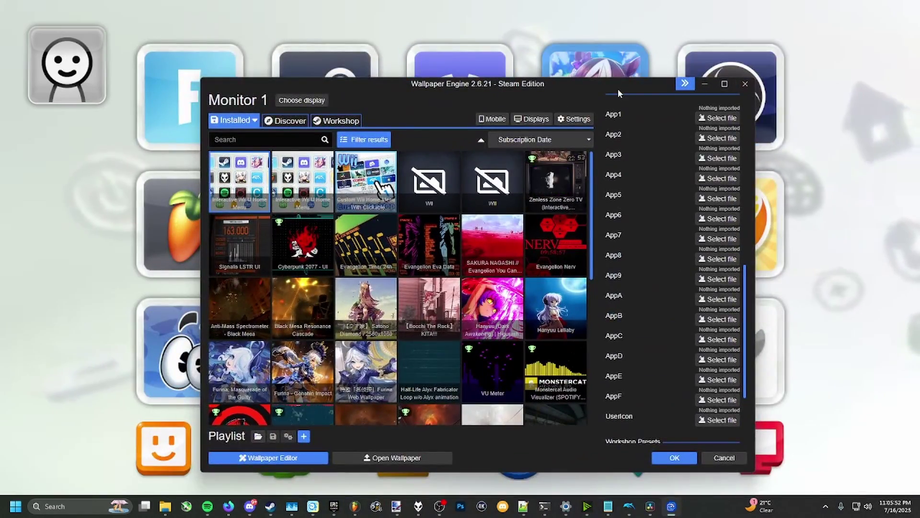
pyautogui.moveTo(618, 88); pyautogui.dragTo(682, 149)
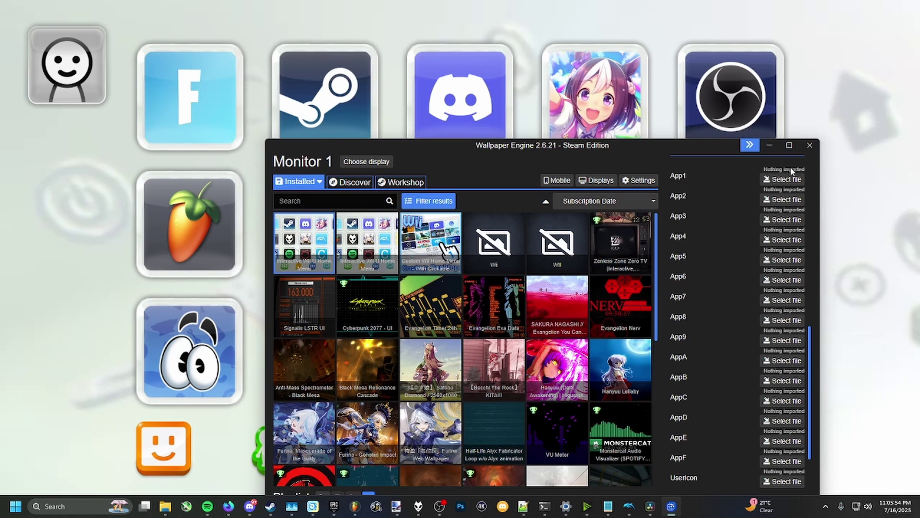
# - Import spotify.png from the wiiu menu folder as the App1 icon image
pyautogui.click(781, 179)
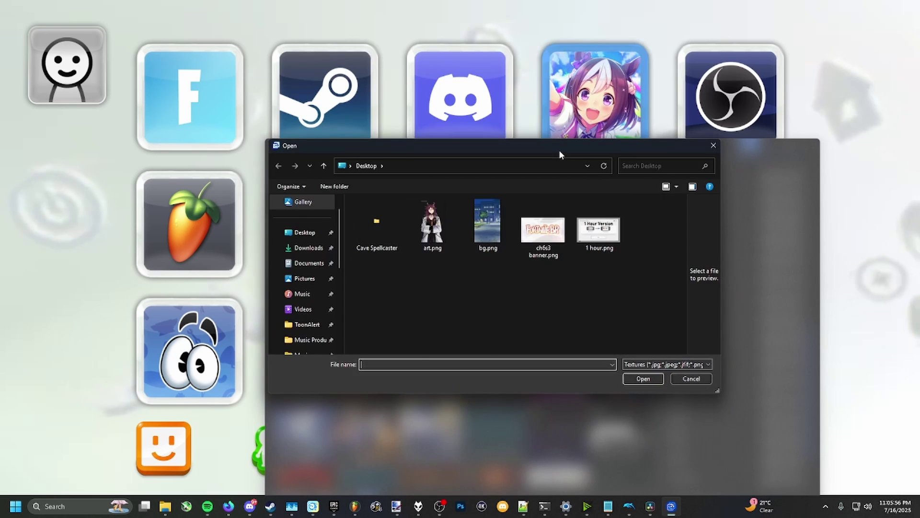
pyautogui.moveTo(559, 150); pyautogui.dragTo(919, 184)
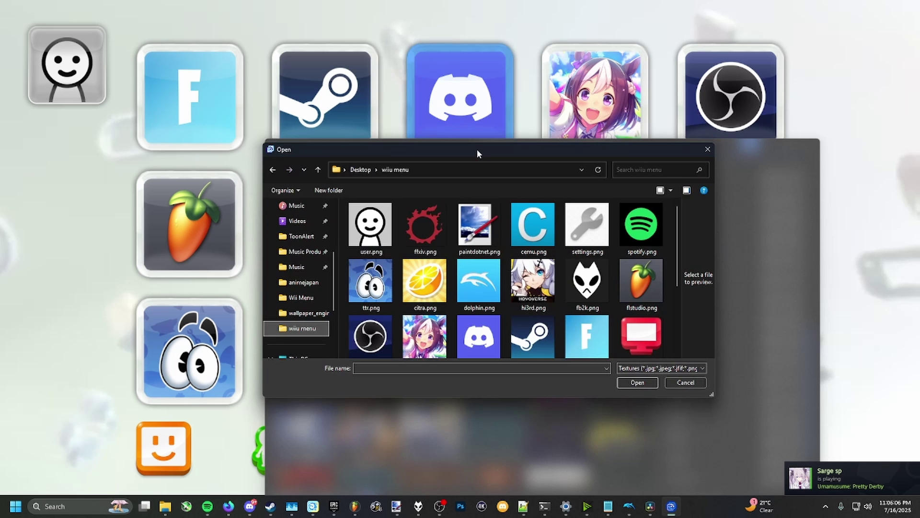
pyautogui.scroll(-2, 603, 277)
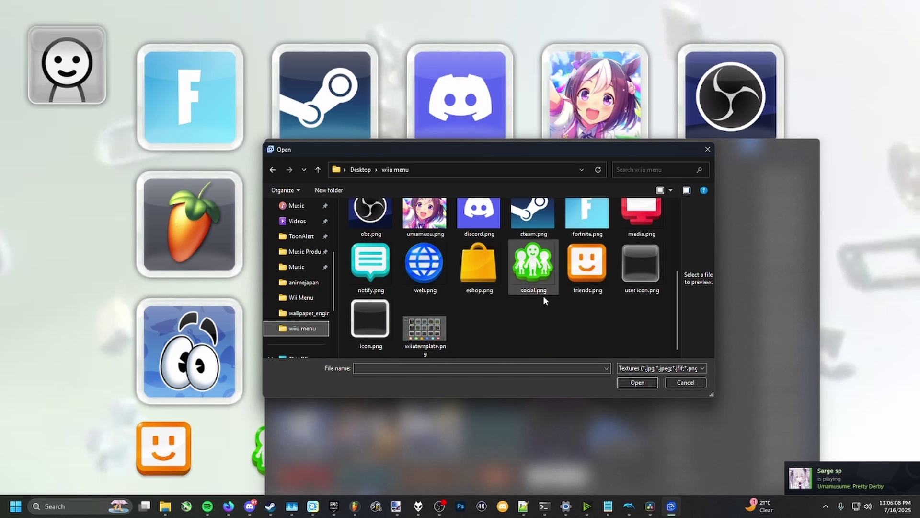
pyautogui.scroll(2, 546, 297)
pyautogui.click(641, 225)
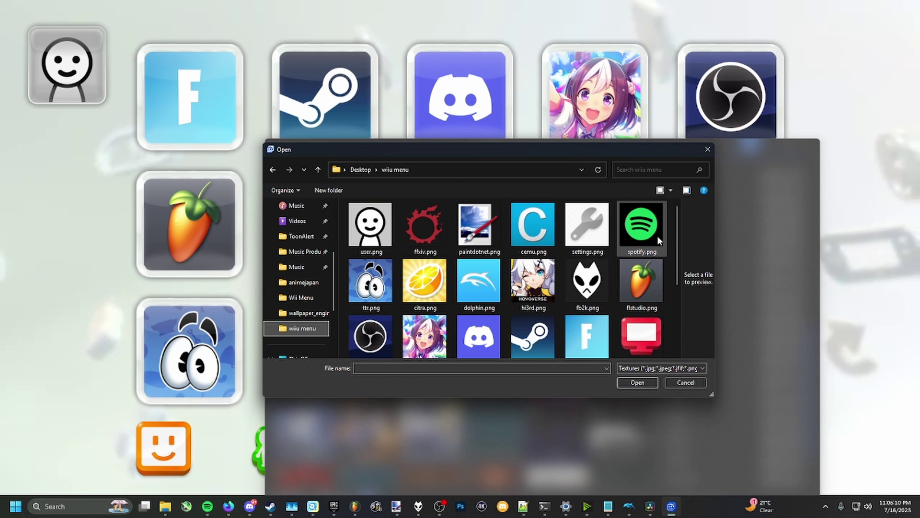
pyautogui.moveTo(569, 150); pyautogui.dragTo(587, 161)
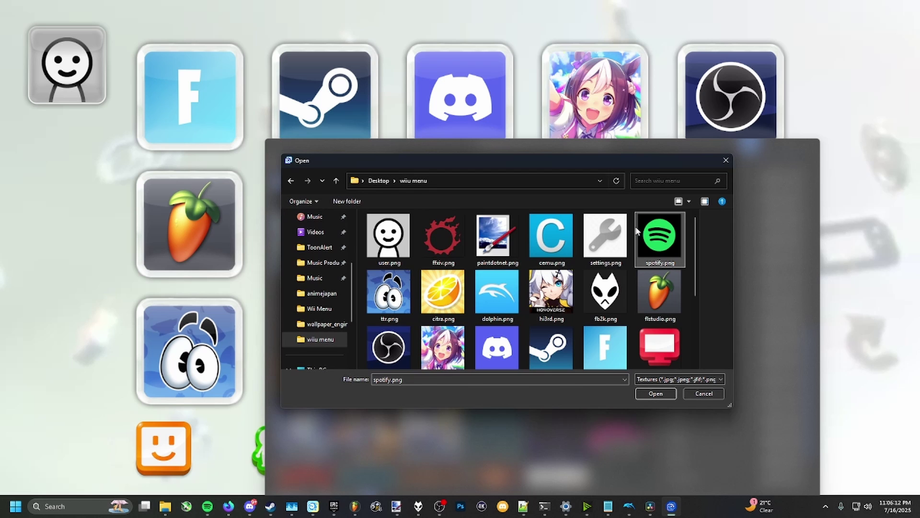
pyautogui.doubleClick(672, 244)
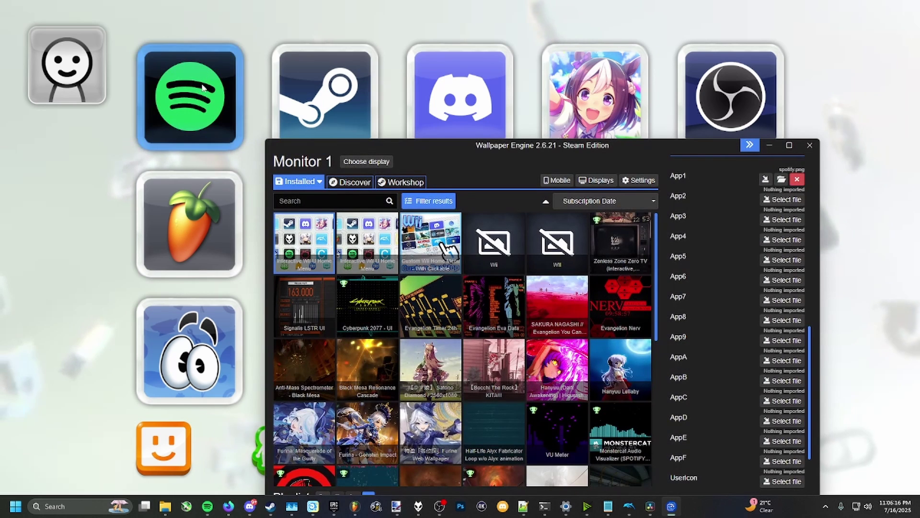
pyautogui.moveTo(332, 140); pyautogui.dragTo(255, 123)
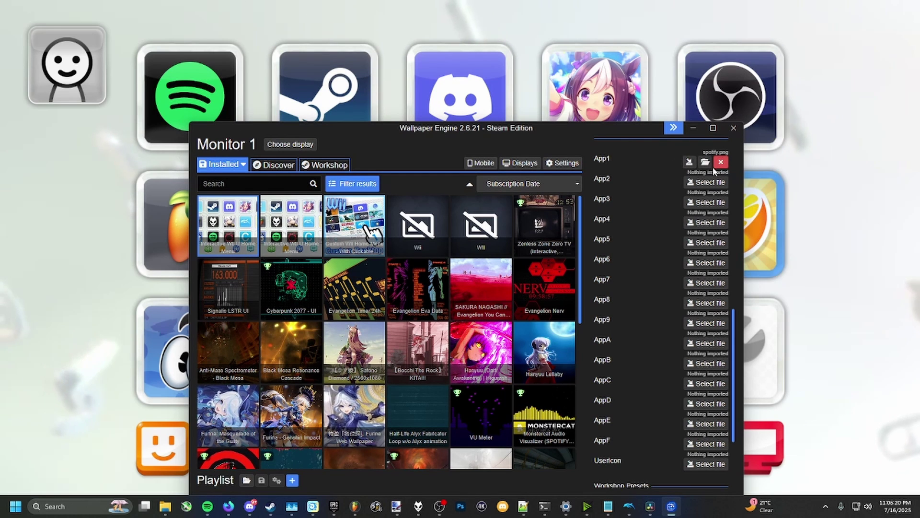
pyautogui.moveTo(544, 127); pyautogui.dragTo(528, 141)
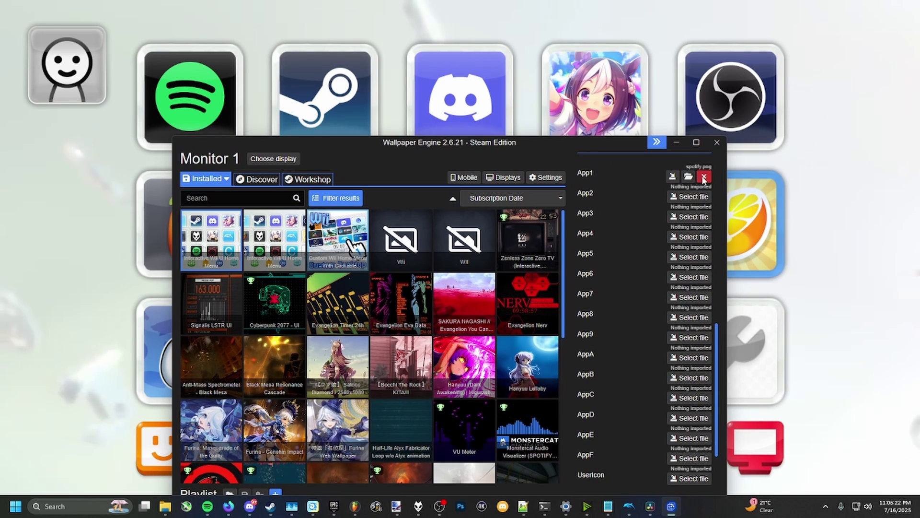
pyautogui.click(704, 177)
pyautogui.click(678, 177)
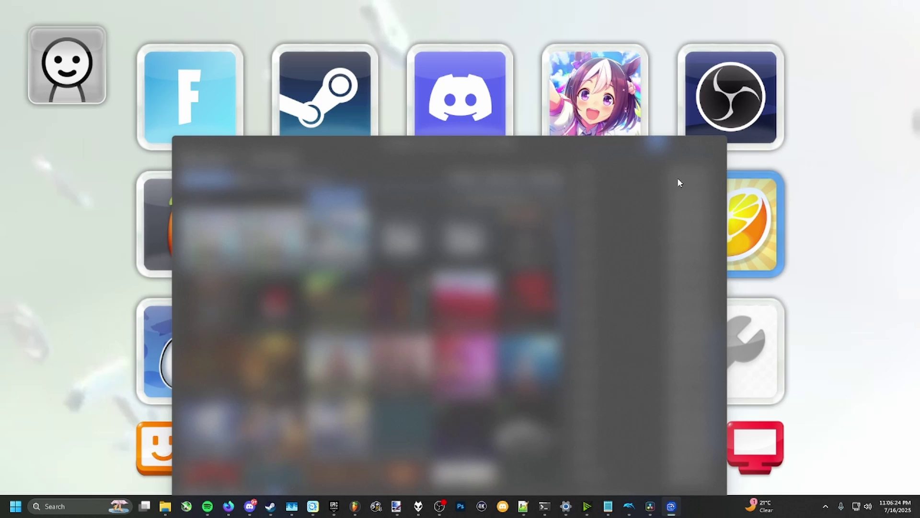
pyautogui.doubleClick(555, 218)
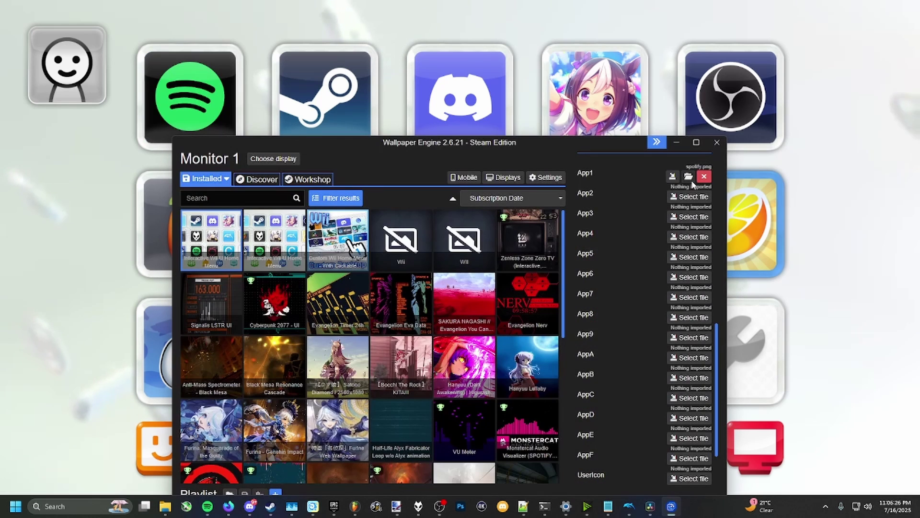
# - Open App1's image folder, wiiu menu, in File Explorer and view its full path
pyautogui.click(689, 177)
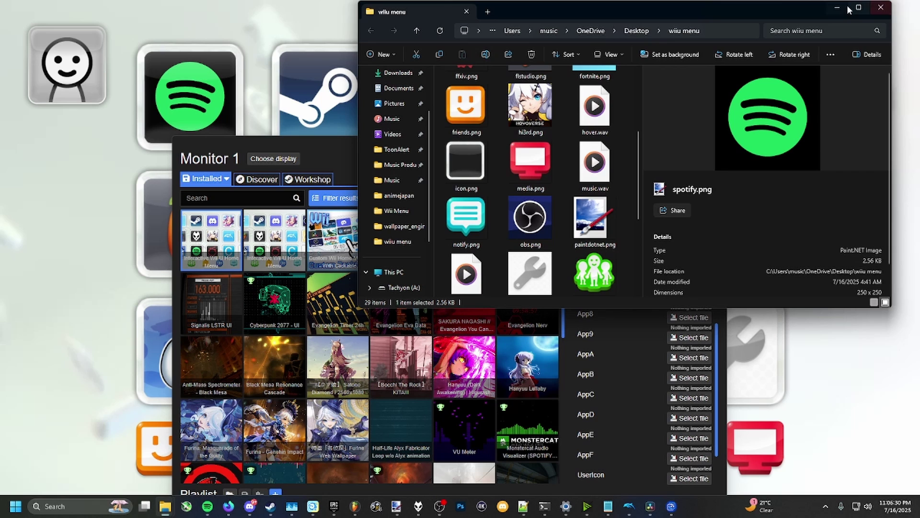
pyautogui.moveTo(763, 8); pyautogui.dragTo(597, 187)
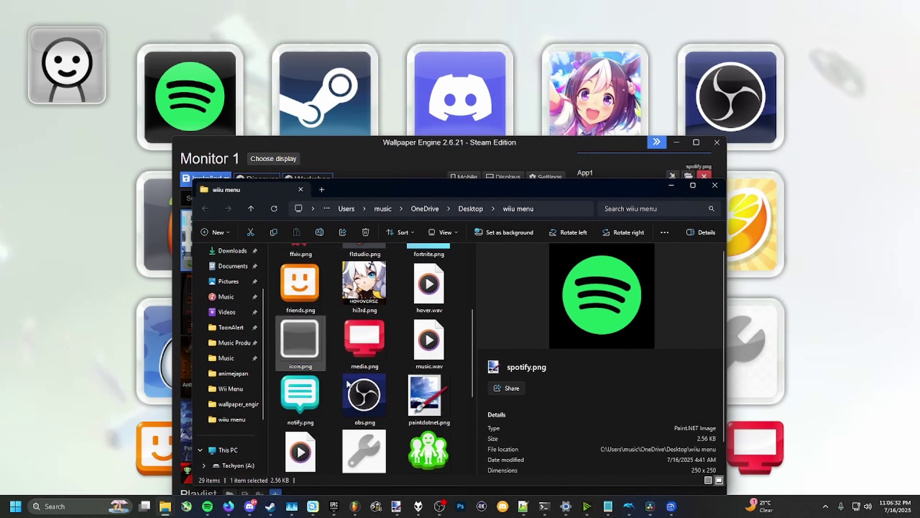
pyautogui.scroll(3, 374, 317)
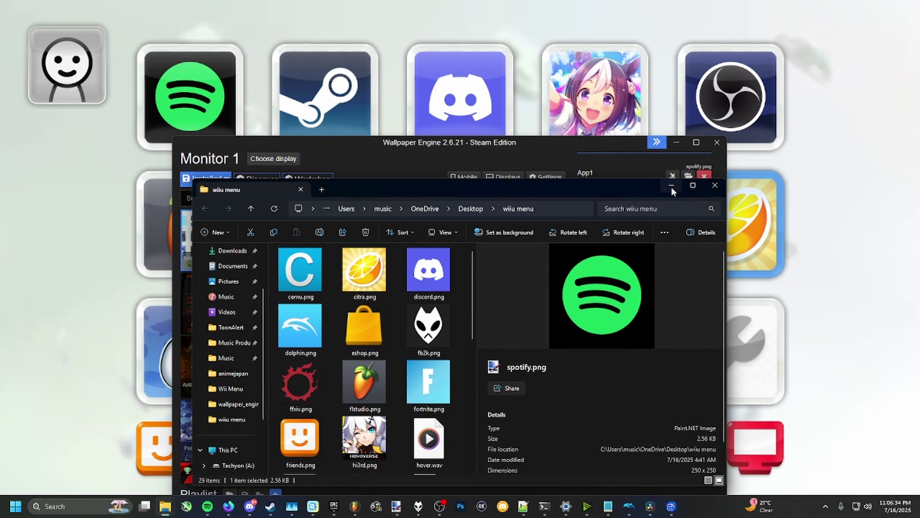
pyautogui.click(550, 206)
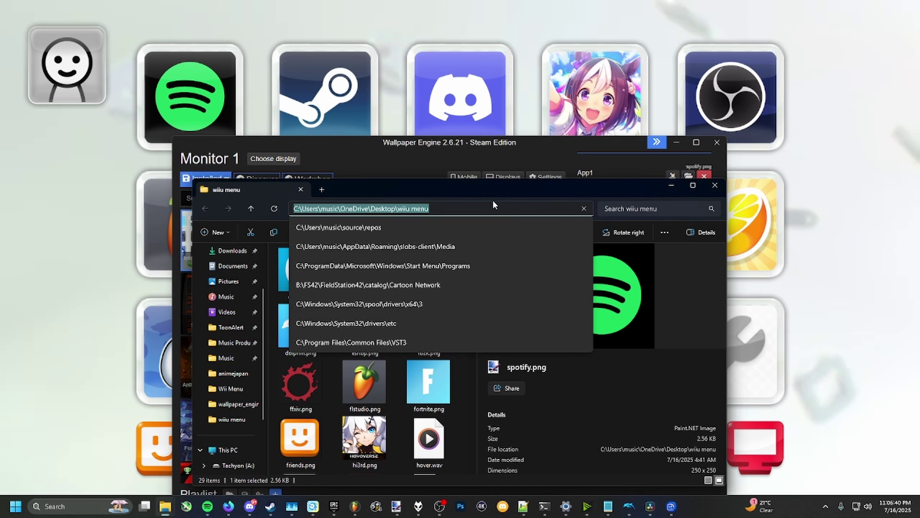
pyautogui.click(671, 186)
# - Minimize the folder window and remove spotify.png from App1, restoring the F logo
pyautogui.click(671, 186)
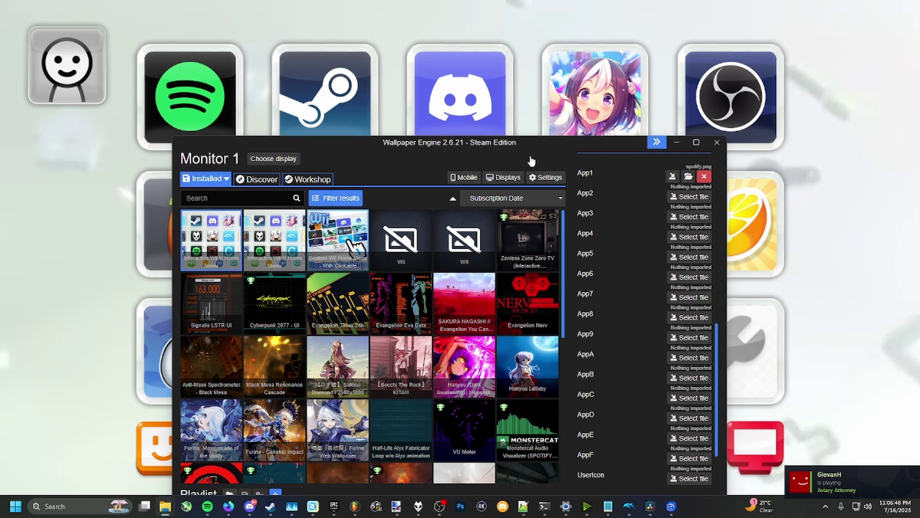
pyautogui.click(704, 176)
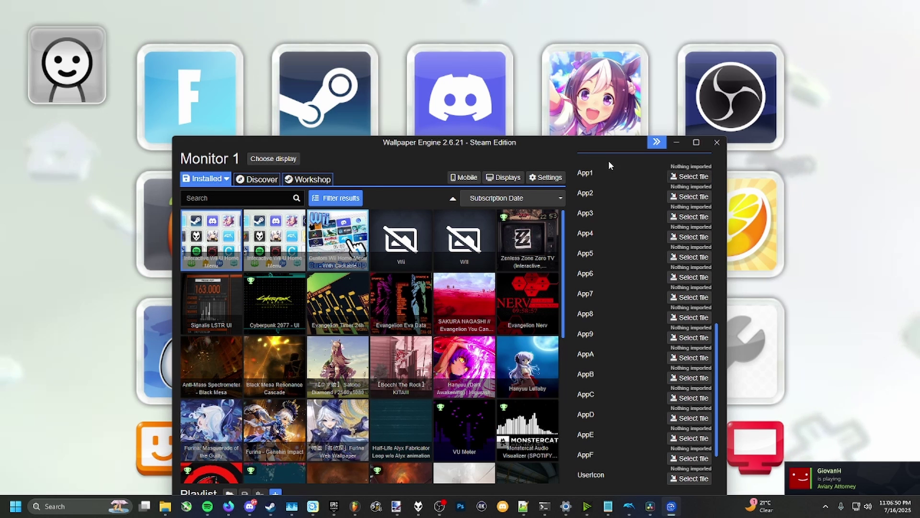
pyautogui.moveTo(591, 145); pyautogui.dragTo(720, 185)
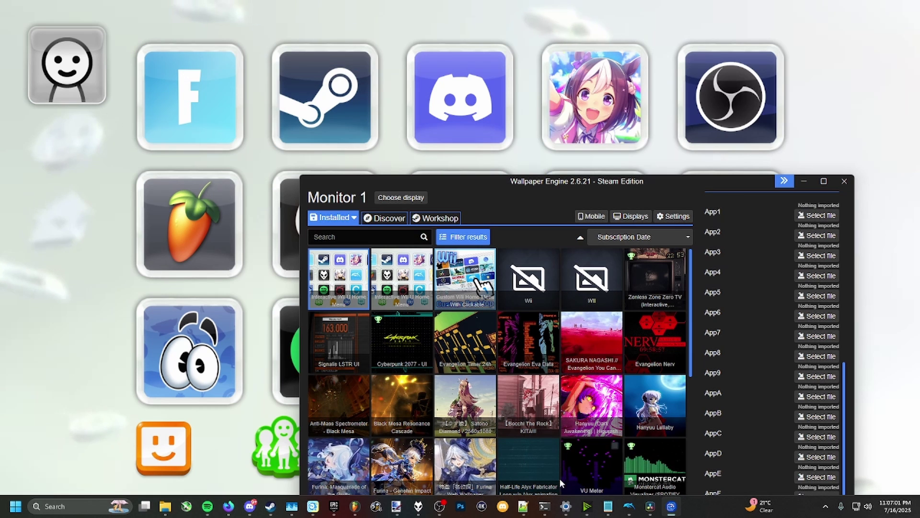
# - Bring Notepad++ back and review the apps list in wiiumenu.js
pyautogui.click(526, 507)
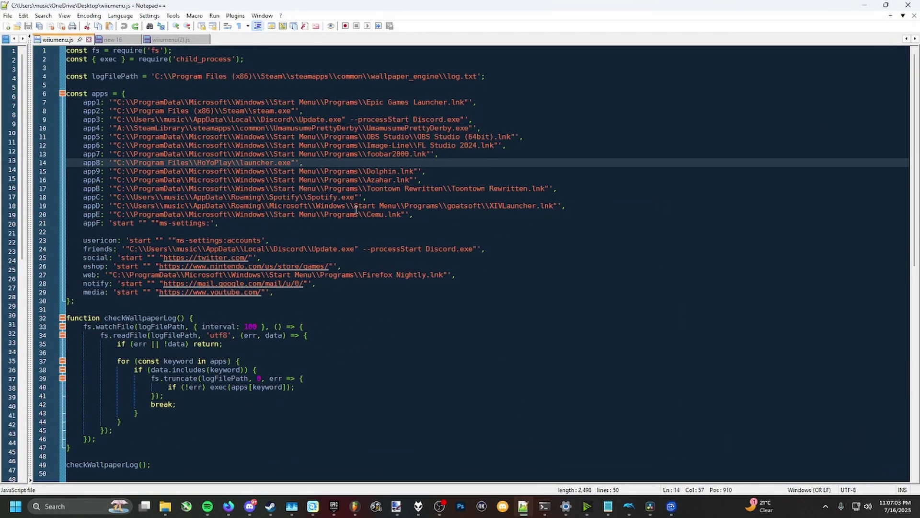
pyautogui.moveTo(67, 94); pyautogui.dragTo(476, 299)
pyautogui.click(458, 294)
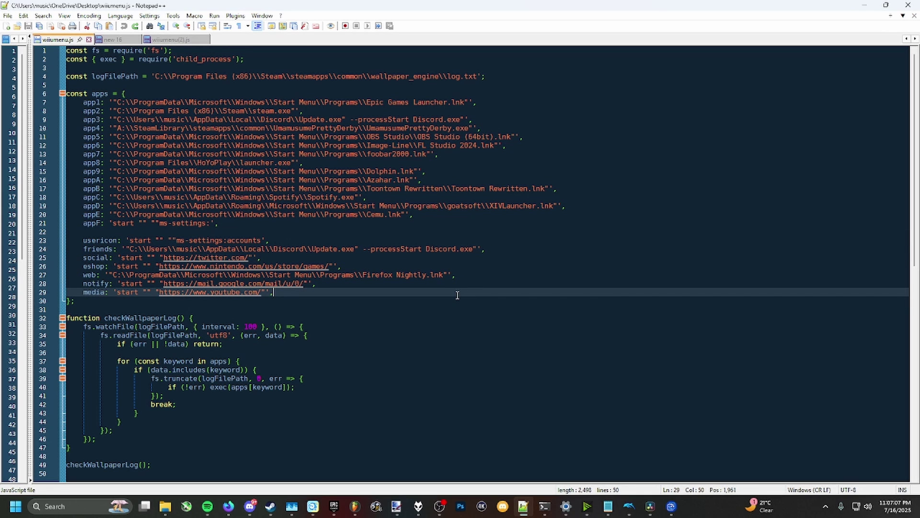
# - In wiiumenu(2).js, paste placeholder over app1's Epic Games Launcher path on line 7
pyautogui.click(181, 43)
pyautogui.press('Down')
pyautogui.press('Down')
pyautogui.press('Down')
pyautogui.press('Down')
pyautogui.press('Down')
pyautogui.press('Down')
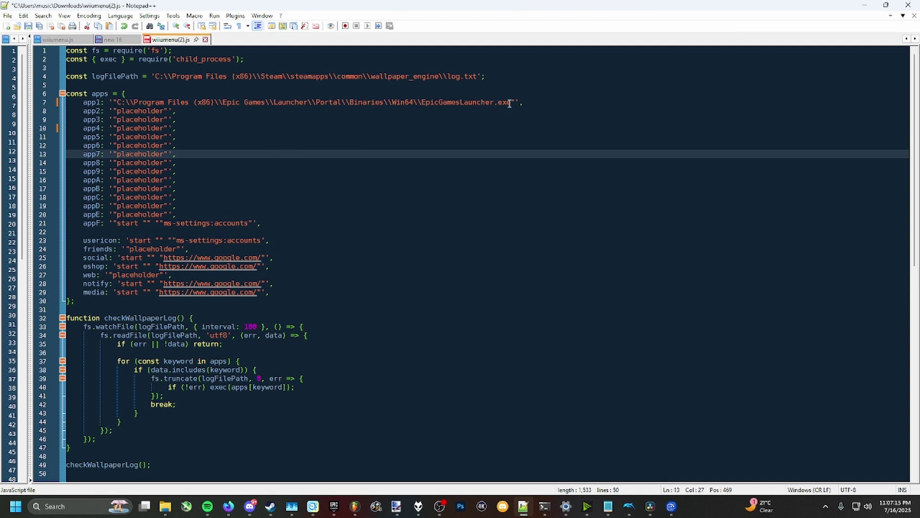
pyautogui.click(115, 102)
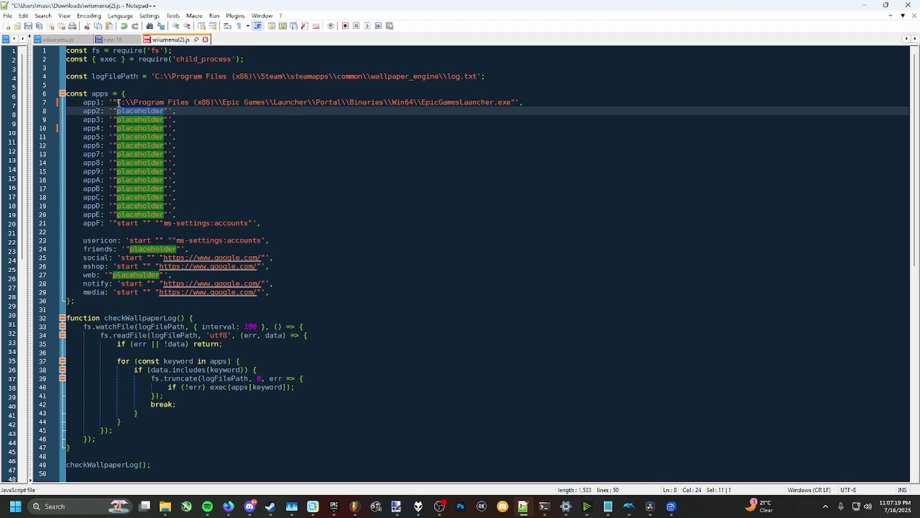
pyautogui.moveTo(116, 102); pyautogui.dragTo(512, 102)
pyautogui.write('placeholder')
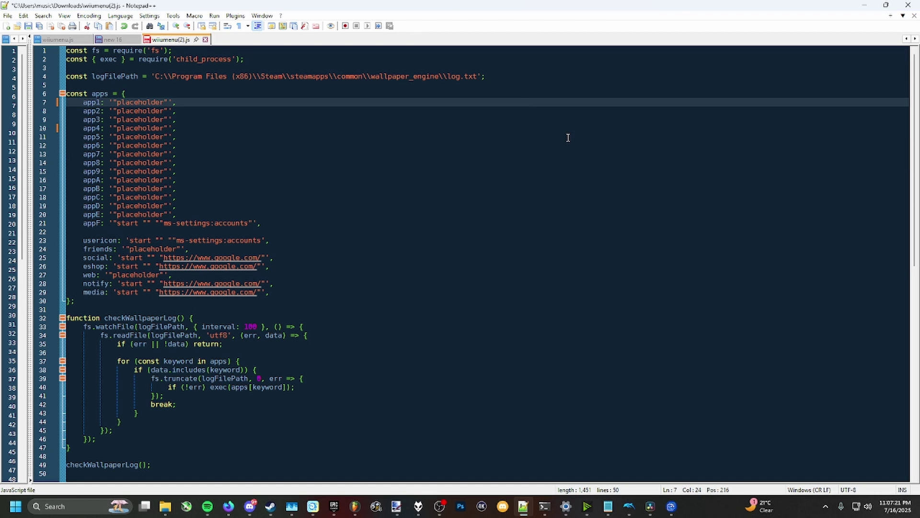
# - Check the entries on lines 11–21, re-maximize the editor, and return to line 7
pyautogui.moveTo(261, 223); pyautogui.dragTo(127, 205)
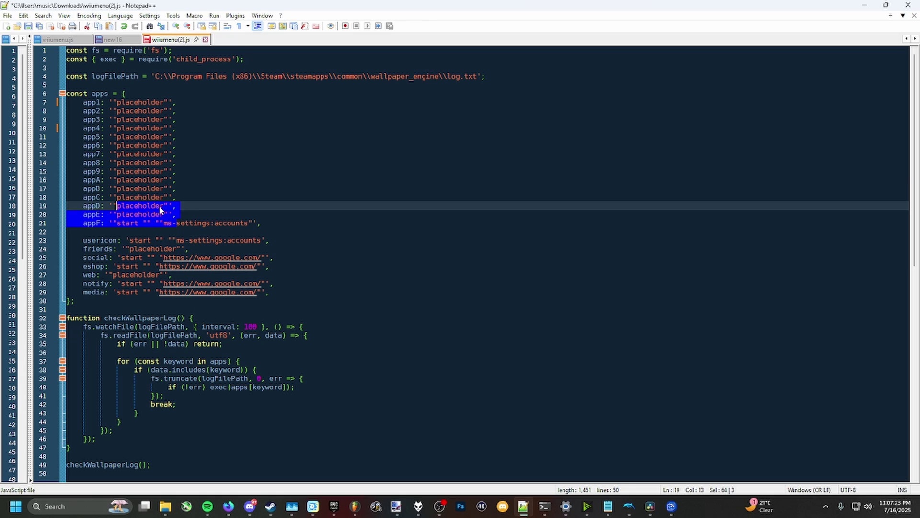
pyautogui.click(176, 190)
pyautogui.moveTo(321, 5); pyautogui.dragTo(383, 4)
pyautogui.click(147, 101)
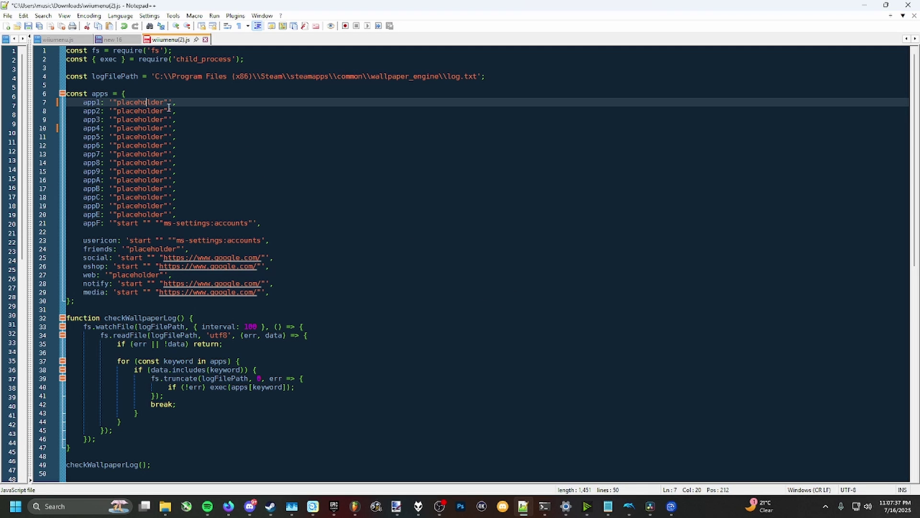
pyautogui.click(164, 103)
pyautogui.press('Down')
pyautogui.press('Down')
pyautogui.press('Down')
pyautogui.press('Down')
pyautogui.press('Down')
pyautogui.press('Down')
pyautogui.press('Down')
pyautogui.press('Down')
pyautogui.press('Down')
pyautogui.press('Down')
pyautogui.press('Down')
pyautogui.press('Down')
pyautogui.press('Down')
pyautogui.press('Down')
pyautogui.press('Down')
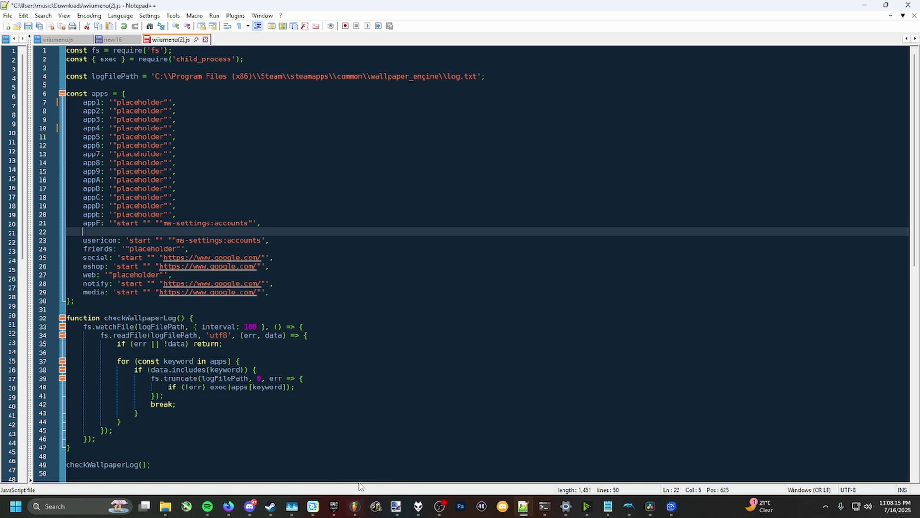
pyautogui.rightClick(334, 504)
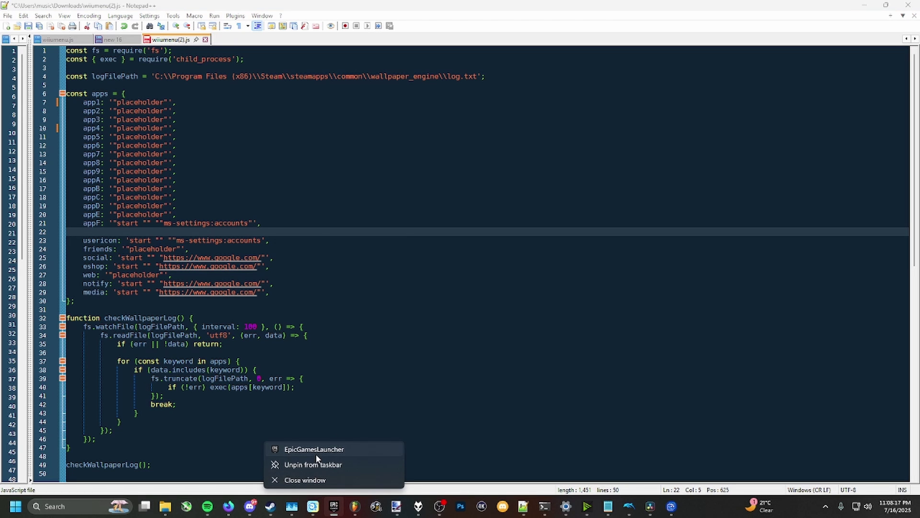
pyautogui.rightClick(317, 454)
pyautogui.click(351, 446)
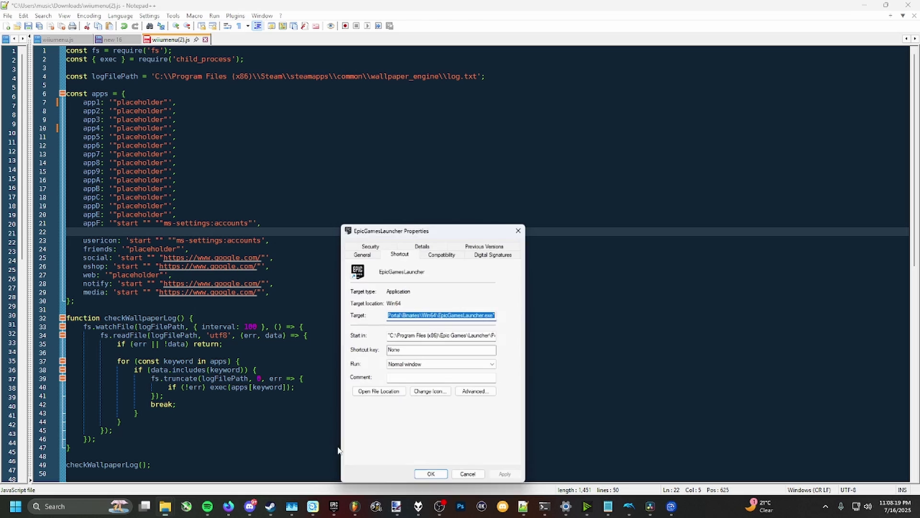
pyautogui.click(419, 313)
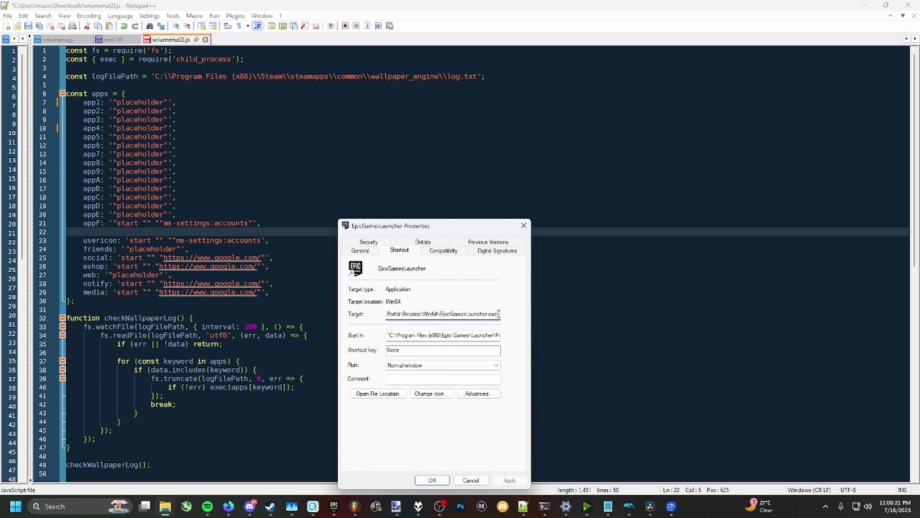
pyautogui.moveTo(496, 314); pyautogui.dragTo(314, 326)
pyautogui.click(397, 314)
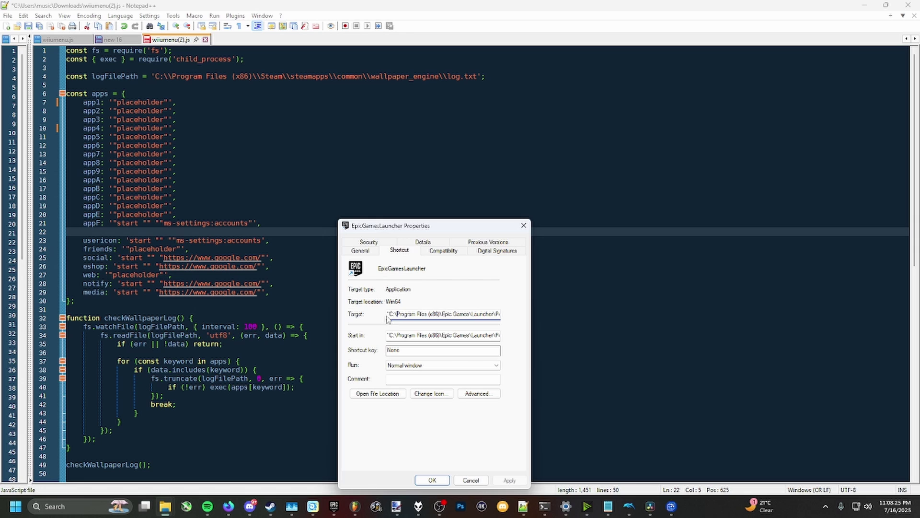
pyautogui.moveTo(387, 317); pyautogui.dragTo(498, 321)
pyautogui.hotkey('ctrl', 'c')
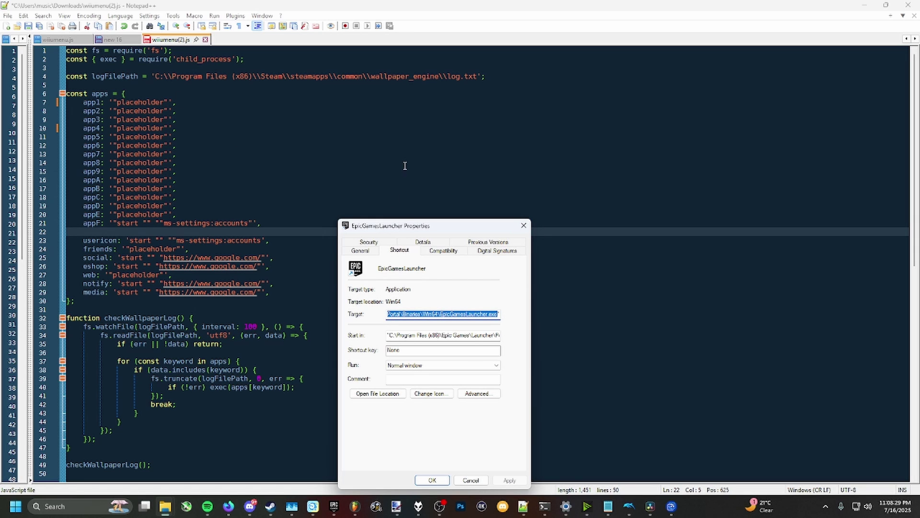
pyautogui.click(524, 225)
# - Replace placeholder on line 7 with the pasted Epic Games Launcher path
pyautogui.click(169, 102)
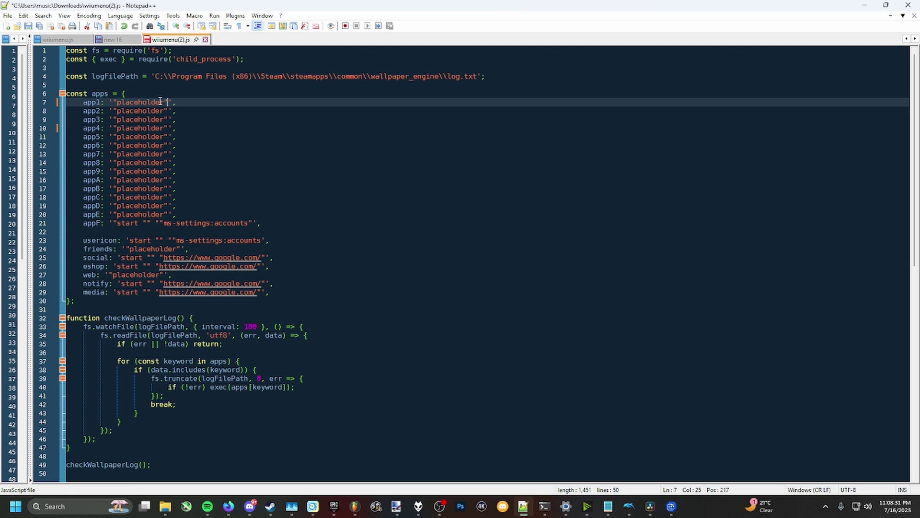
pyautogui.press('BackSpace')
pyautogui.click(116, 102)
pyautogui.press('BackSpace')
pyautogui.doubleClick(151, 104)
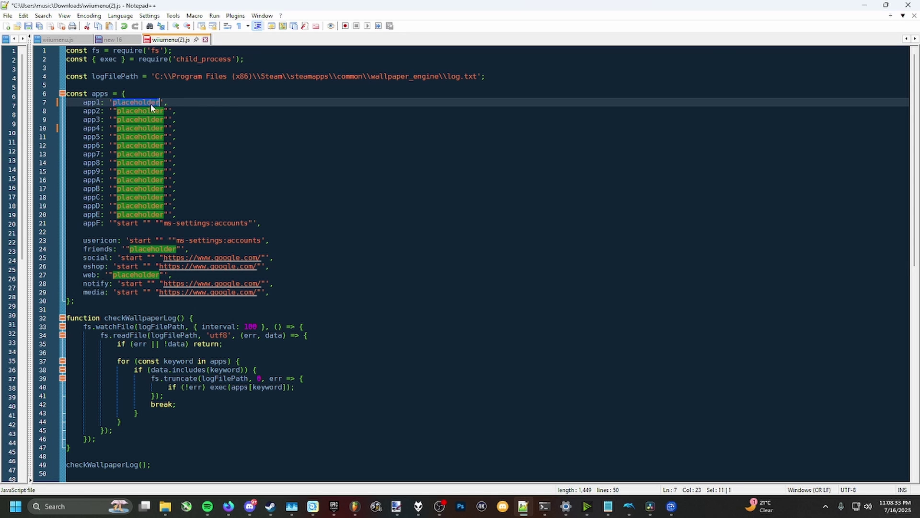
pyautogui.press('BackSpace')
pyautogui.hotkey('ctrl', 'v')
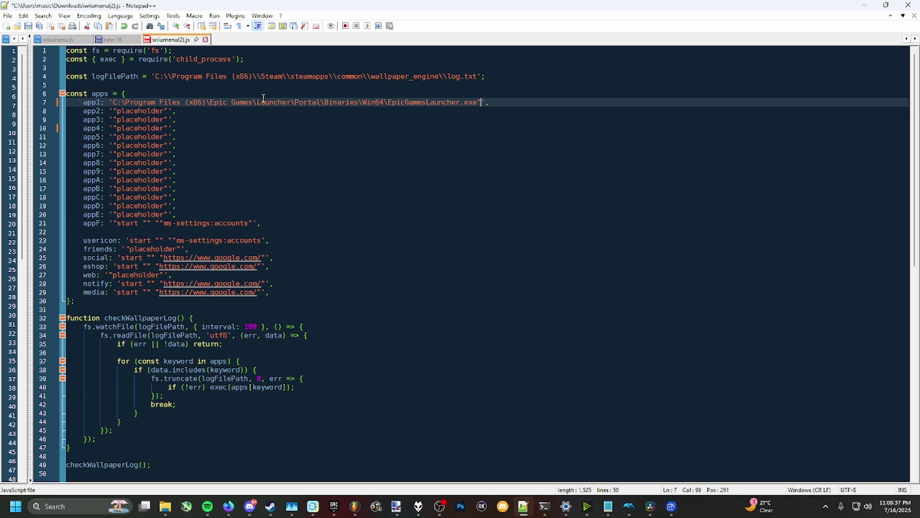
# - Add an opening quote before the app1 path on line 7
pyautogui.click(114, 102)
pyautogui.write('"')
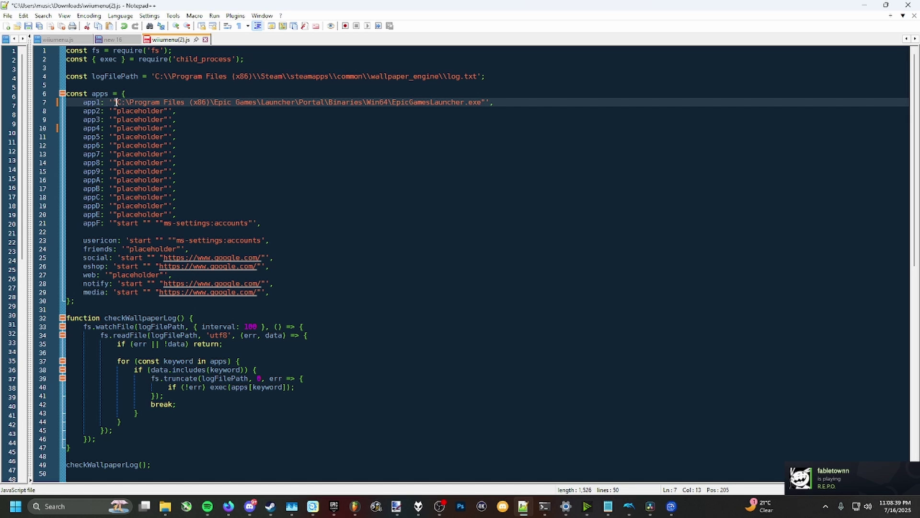
pyautogui.moveTo(113, 102); pyautogui.dragTo(309, 102)
pyautogui.click(316, 102)
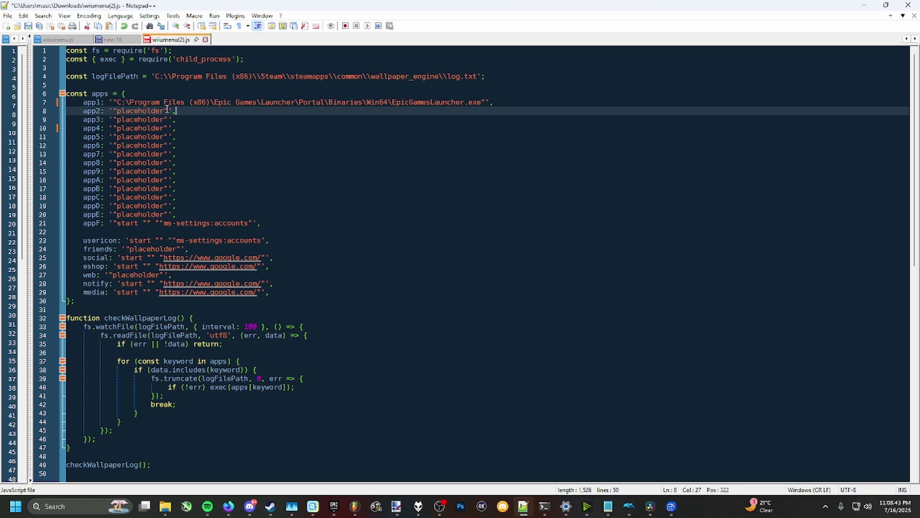
pyautogui.moveTo(116, 102); pyautogui.dragTo(482, 104)
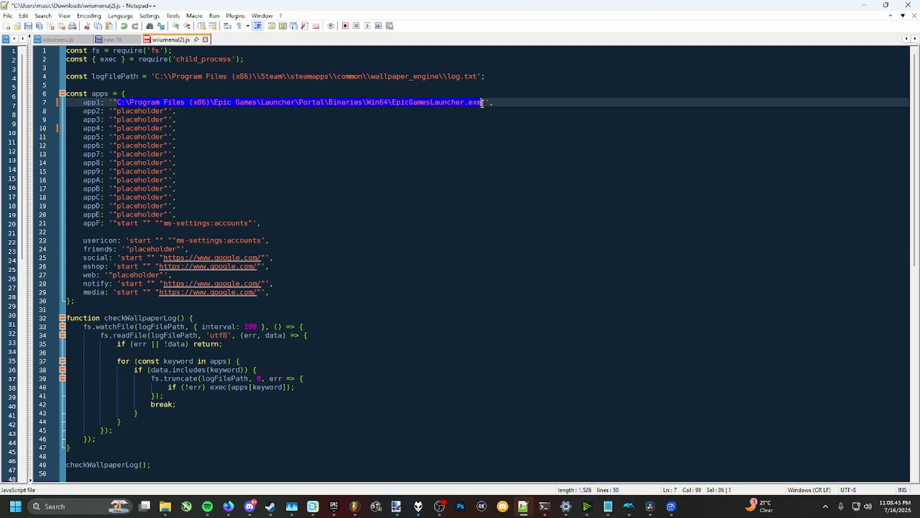
# - Double the backslash after C: in the line 7 path
pyautogui.click(388, 104)
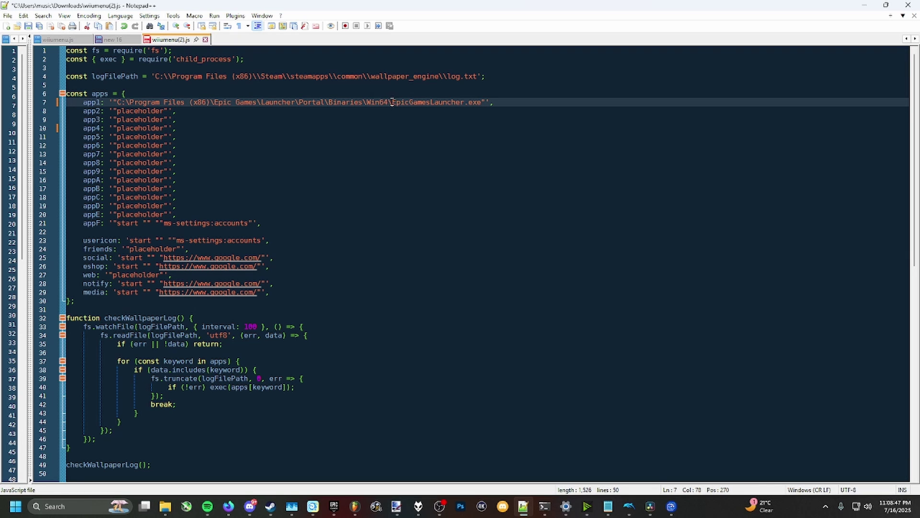
pyautogui.click(129, 102)
pyautogui.moveTo(304, 103); pyautogui.dragTo(298, 102)
pyautogui.click(130, 102)
pyautogui.write('\\')
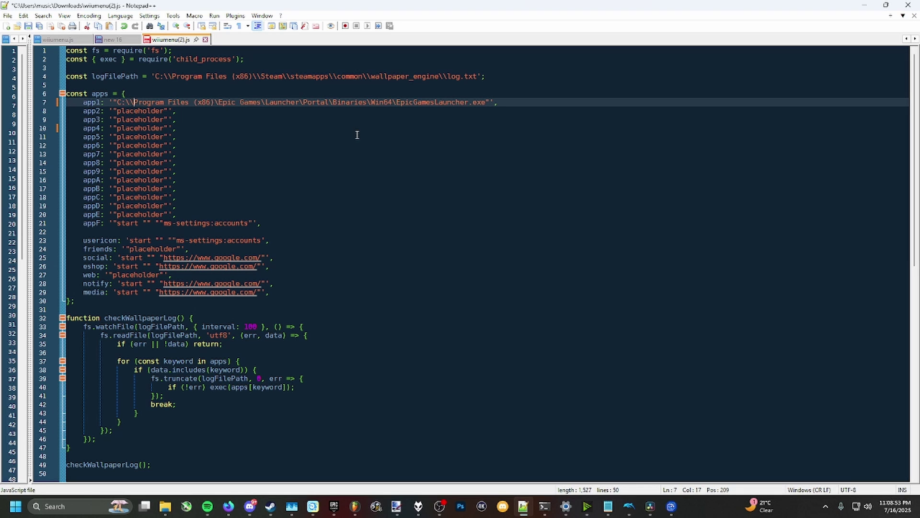
pyautogui.write('\\')
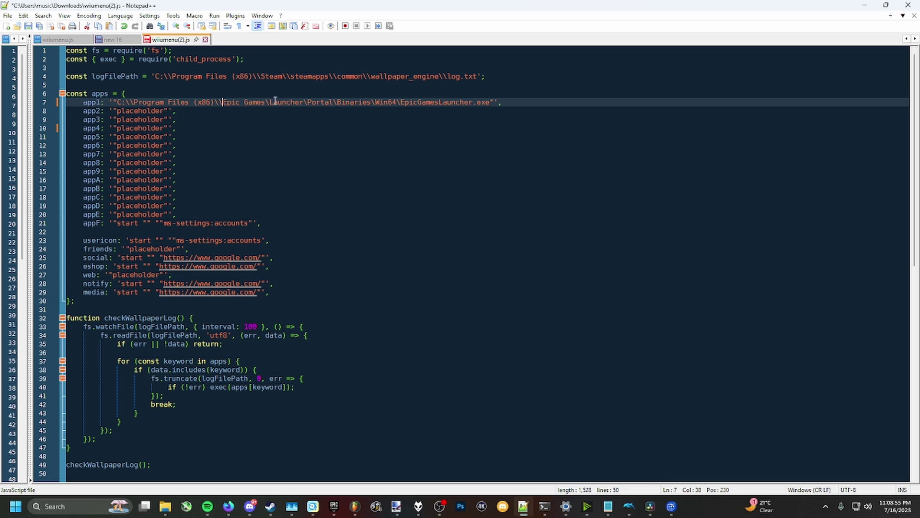
# - Double the backslashes after (x86), Launcher, Portal, Binaries and Win64
pyautogui.click(270, 102)
pyautogui.write('\\')
pyautogui.click(312, 103)
pyautogui.write('\\')
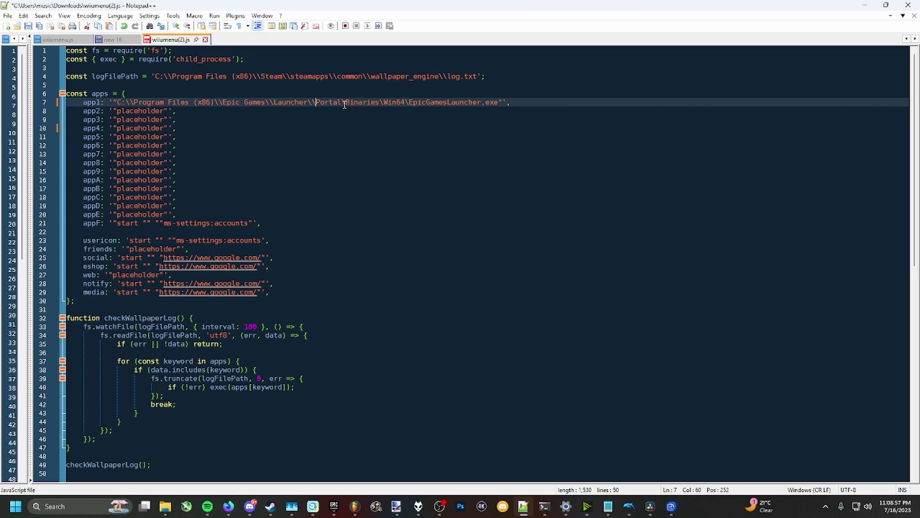
pyautogui.click(345, 104)
pyautogui.write('\\')
pyautogui.click(390, 104)
pyautogui.write('\\')
pyautogui.click(418, 103)
pyautogui.write('\\')
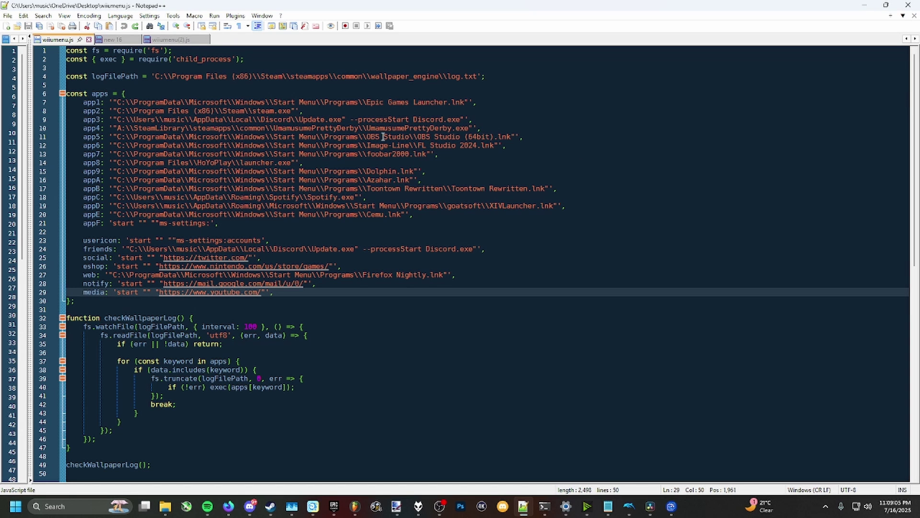
pyautogui.moveTo(89, 102); pyautogui.dragTo(272, 292)
pyautogui.click(481, 119)
pyautogui.moveTo(470, 102); pyautogui.dragTo(118, 102)
pyautogui.click(312, 128)
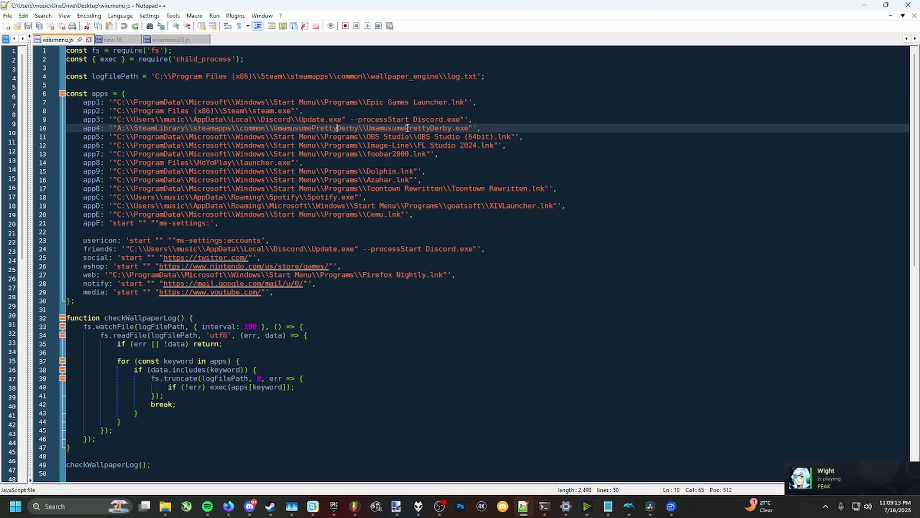
pyautogui.click(382, 154)
pyautogui.click(472, 102)
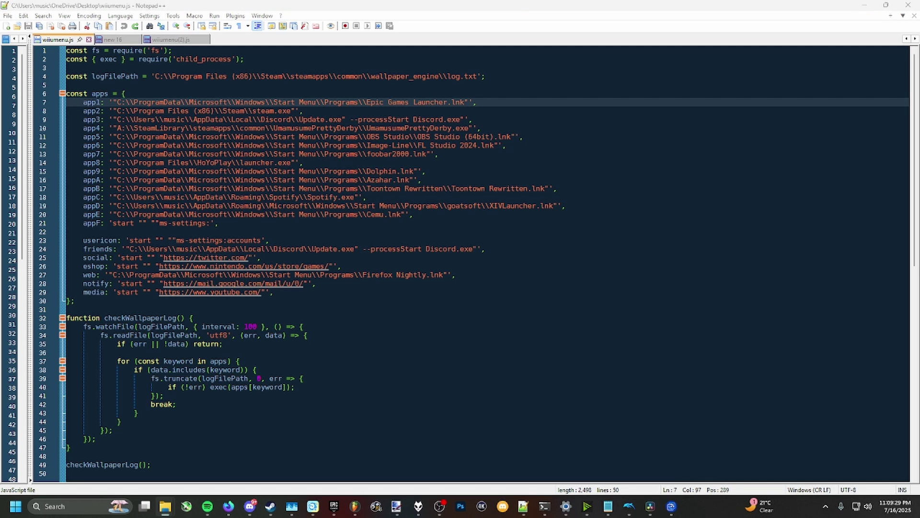
# - In File Explorer, navigate from C: through ProgramData and Microsoft into Windows
pyautogui.moveTo(666, 131); pyautogui.dragTo(414, 90)
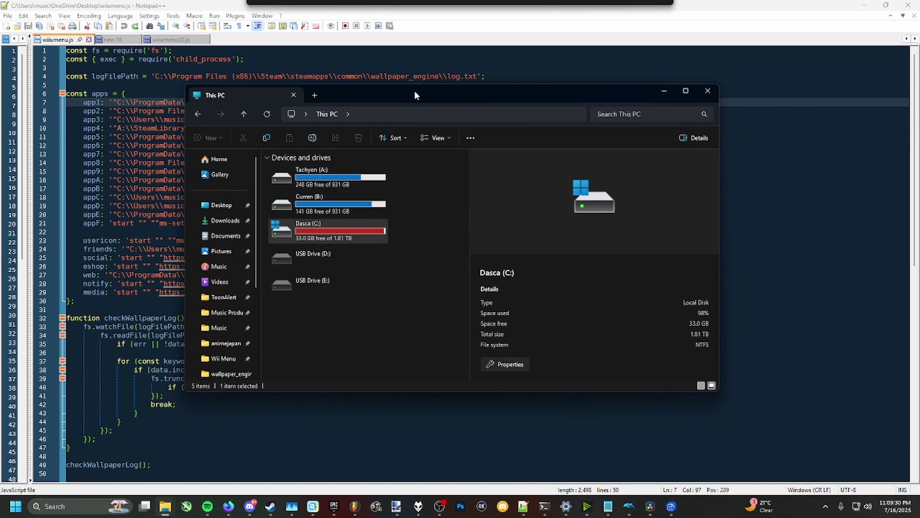
pyautogui.doubleClick(334, 240)
pyautogui.scroll(-3, 333, 238)
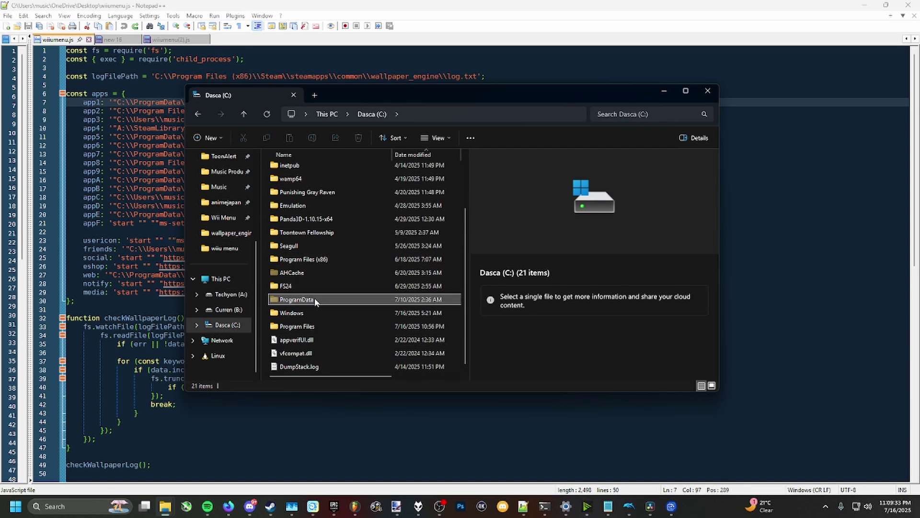
pyautogui.doubleClick(315, 299)
pyautogui.scroll(-5, 315, 288)
pyautogui.doubleClick(312, 261)
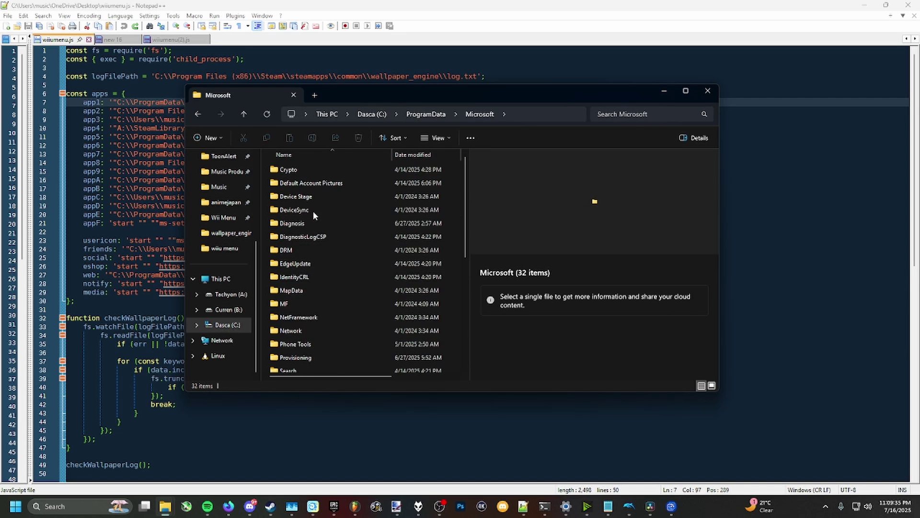
pyautogui.scroll(-5, 302, 259)
pyautogui.doubleClick(294, 306)
# - Open Start Menu > Programs and look through its contents
pyautogui.scroll(-5, 293, 319)
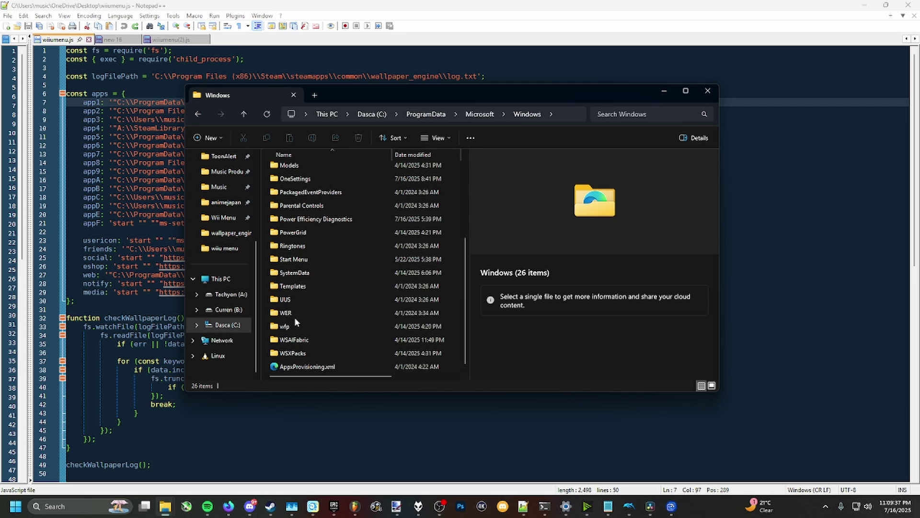
pyautogui.scroll(3, 295, 317)
pyautogui.scroll(-3, 307, 297)
pyautogui.doubleClick(309, 259)
pyautogui.click(301, 184)
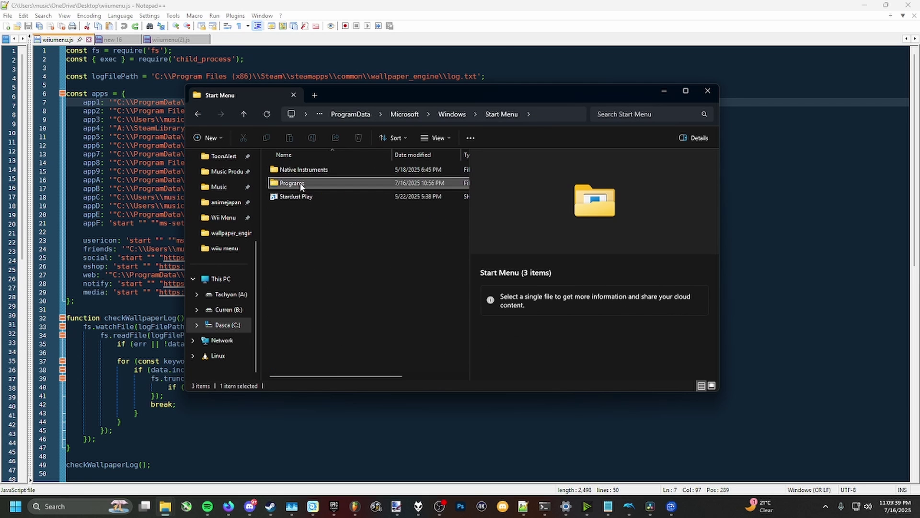
pyautogui.doubleClick(301, 185)
pyautogui.scroll(-15, 452, 288)
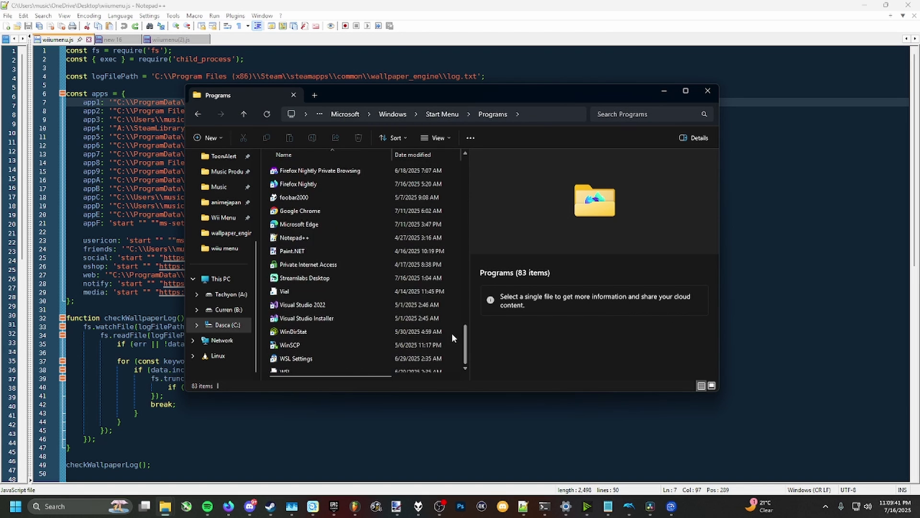
pyautogui.scroll(15, 448, 297)
pyautogui.scroll(-10, 446, 283)
# - Type Epic in the address bar and launch Epic Games Launcher from its shortcut, then minimize it
pyautogui.moveTo(425, 98); pyautogui.dragTo(572, 116)
pyautogui.click(497, 128)
pyautogui.click(507, 110)
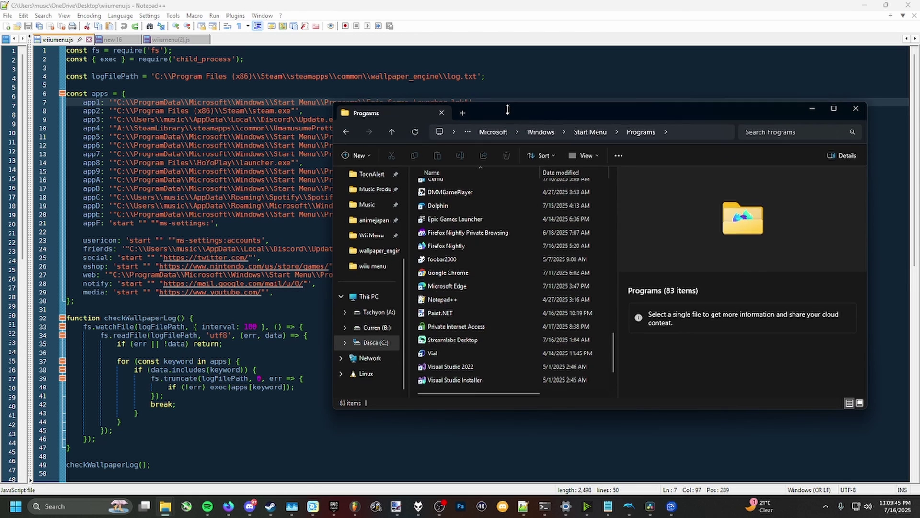
pyautogui.moveTo(507, 110); pyautogui.dragTo(516, 162)
pyautogui.scroll(1, 513, 321)
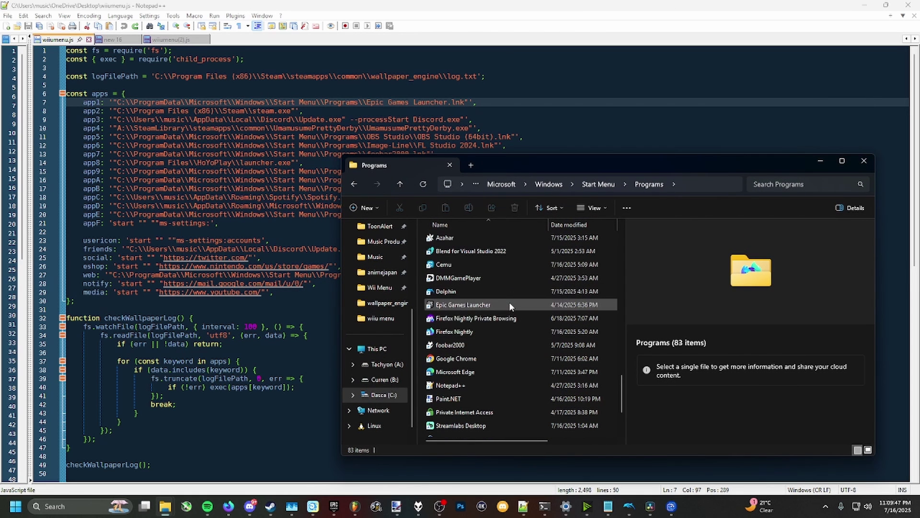
pyautogui.moveTo(635, 163); pyautogui.dragTo(620, 164)
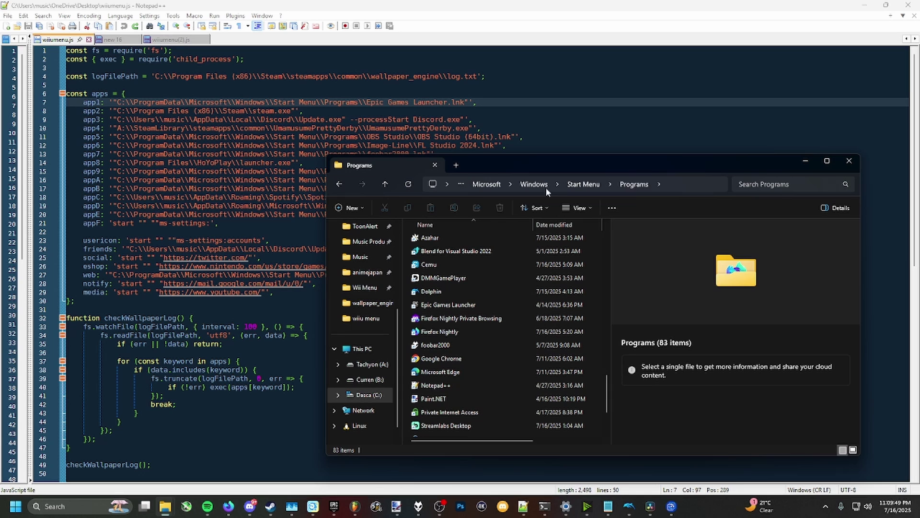
pyautogui.click(683, 185)
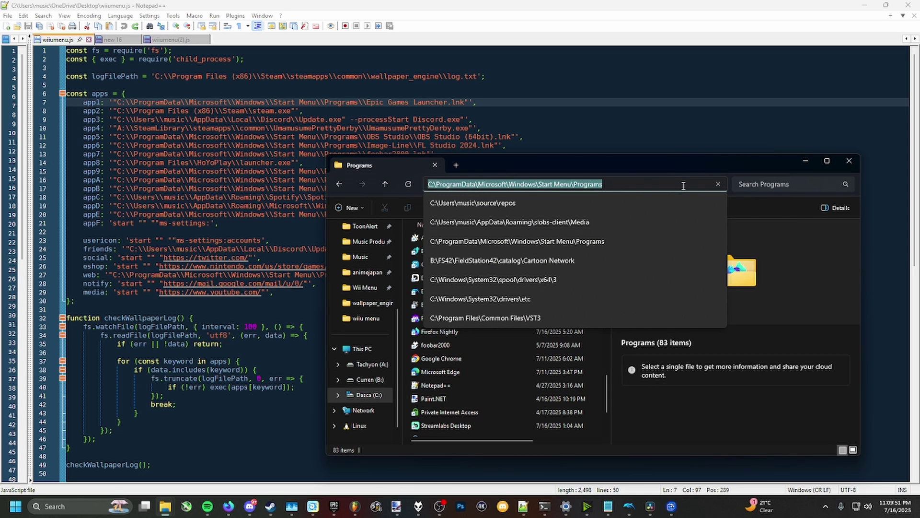
pyautogui.click(637, 183)
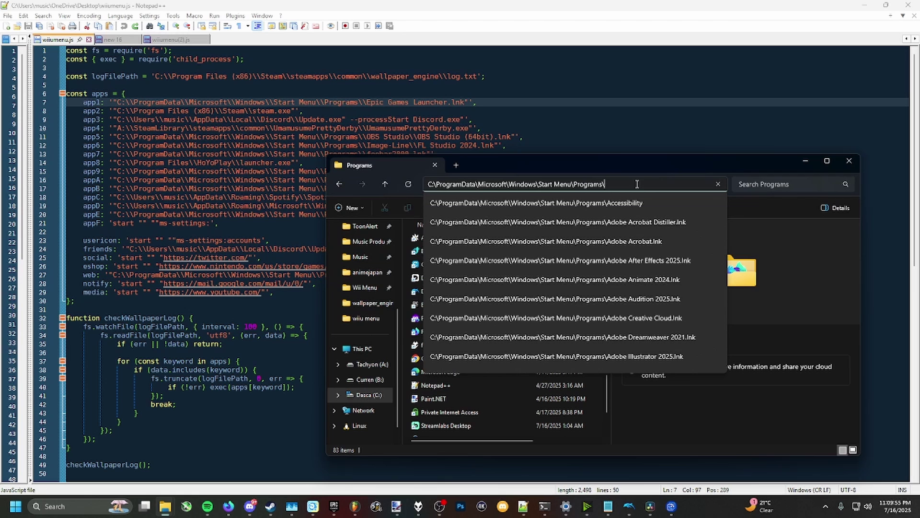
pyautogui.scroll(-3, 671, 304)
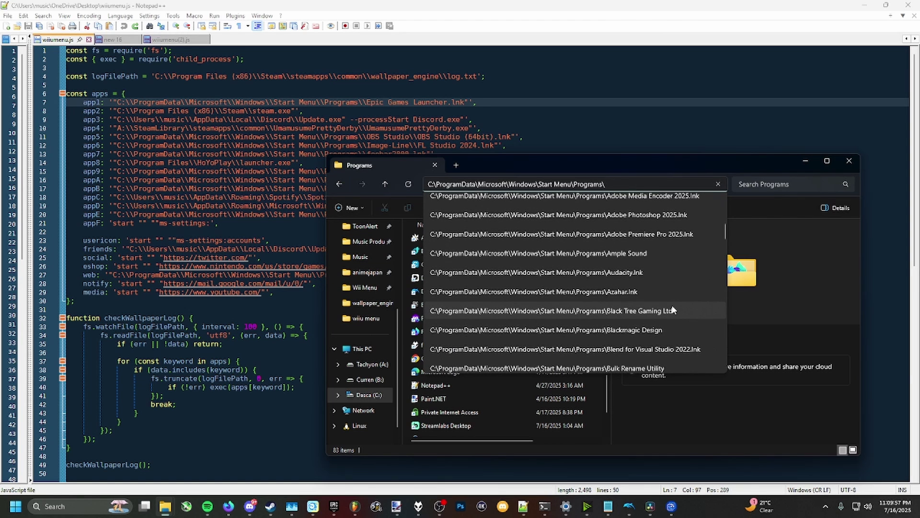
pyautogui.write('Epic')
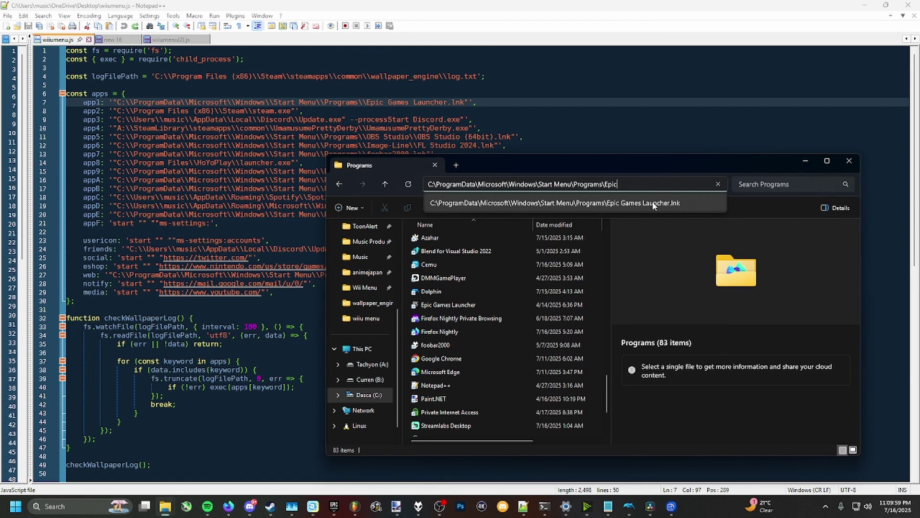
pyautogui.click(658, 199)
pyautogui.click(824, 157)
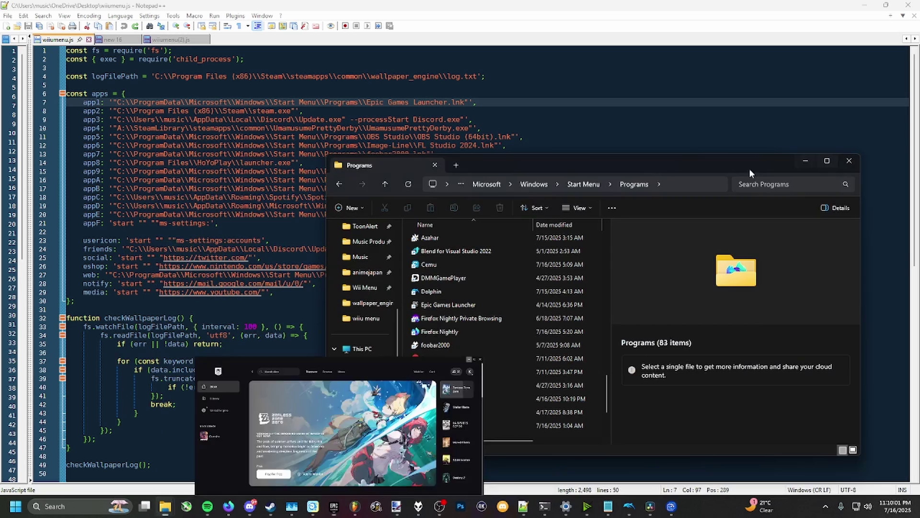
# - Complete and select the Epic Games Launcher.lnk path, then select line 7's path in Notepad++
pyautogui.click(680, 181)
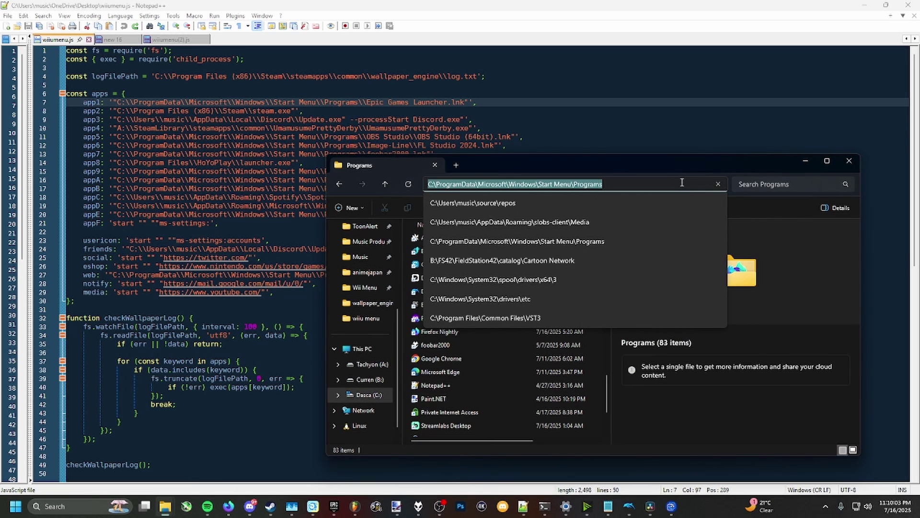
pyautogui.press('End')
pyautogui.write('\\epi')
pyautogui.press('Down')
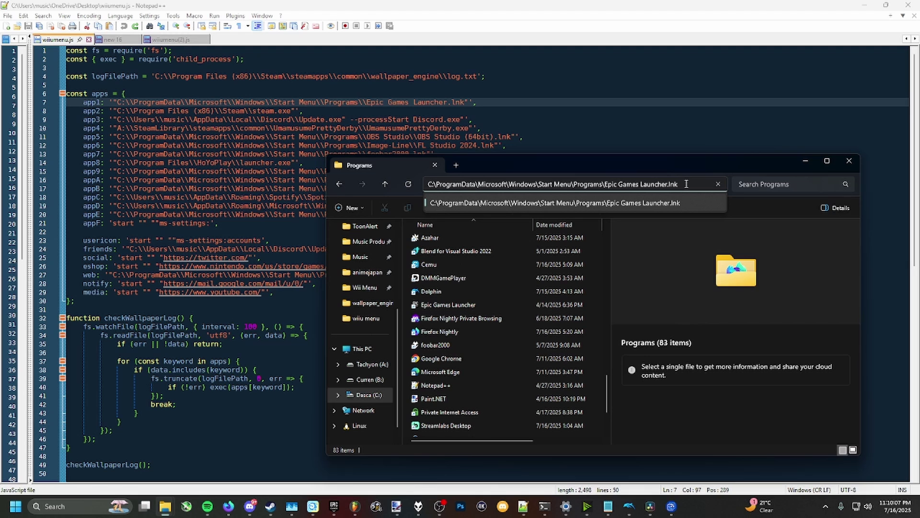
pyautogui.hotkey('ctrl', 'a')
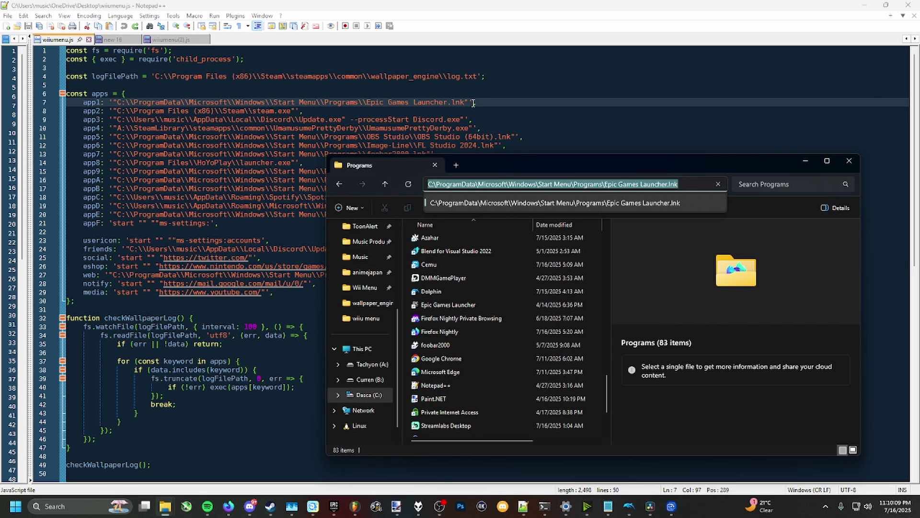
pyautogui.click(473, 102)
pyautogui.moveTo(463, 103); pyautogui.dragTo(117, 102)
pyautogui.click(377, 143)
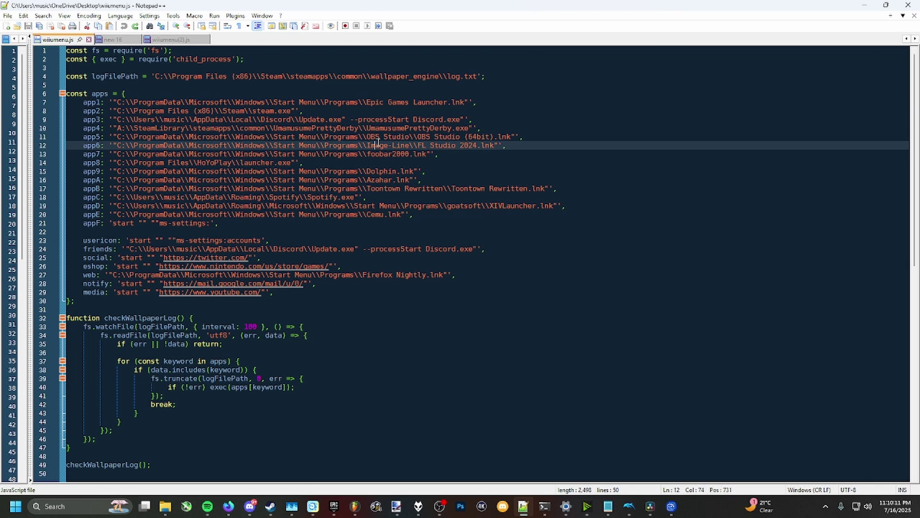
pyautogui.click(632, 116)
pyautogui.click(602, 76)
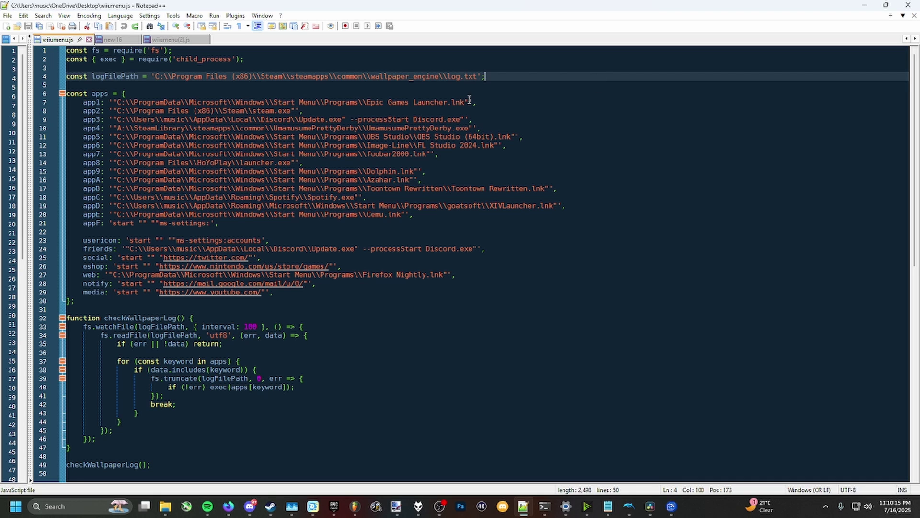
pyautogui.moveTo(463, 102); pyautogui.dragTo(380, 103)
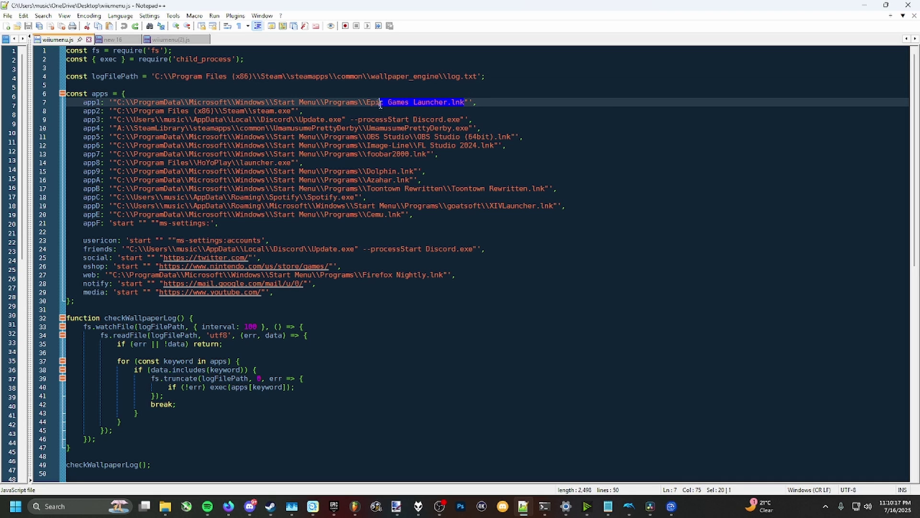
pyautogui.click(446, 137)
pyautogui.click(393, 154)
pyautogui.click(367, 249)
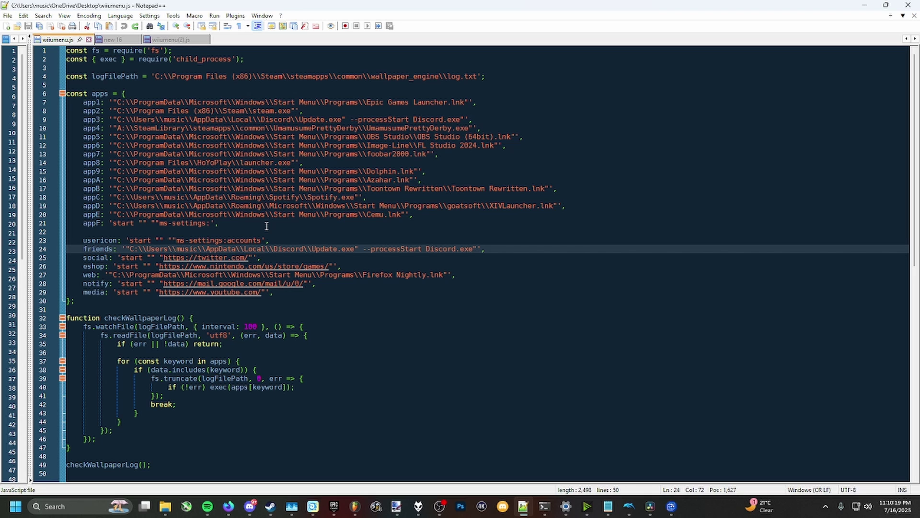
pyautogui.press('Down')
pyautogui.press('Down')
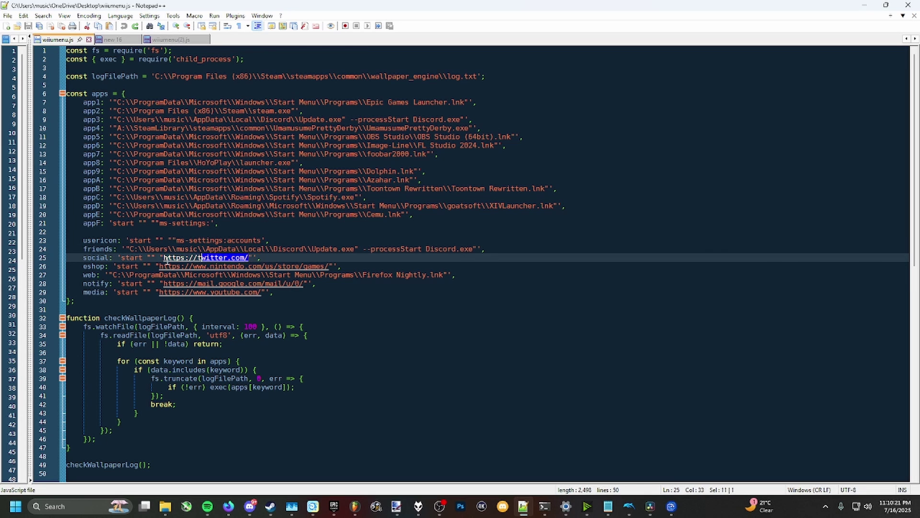
pyautogui.press('Up')
pyautogui.press('Up')
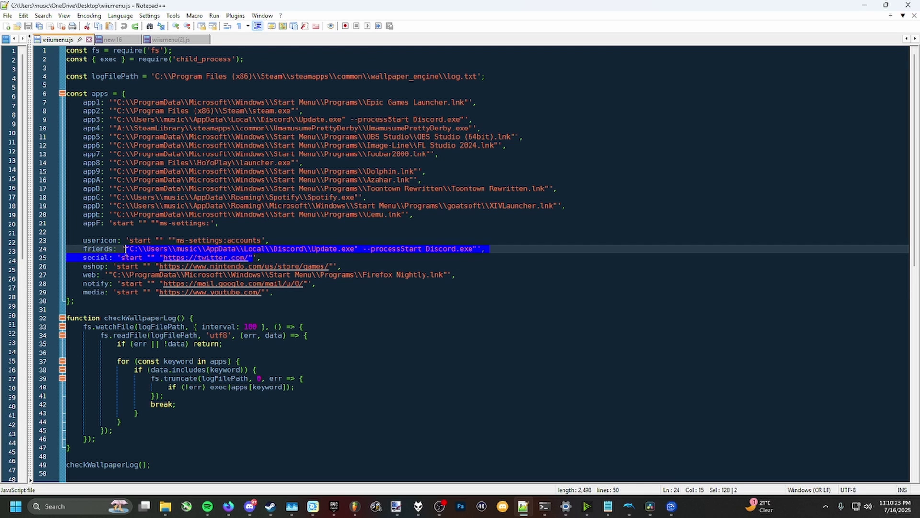
pyautogui.press('Down')
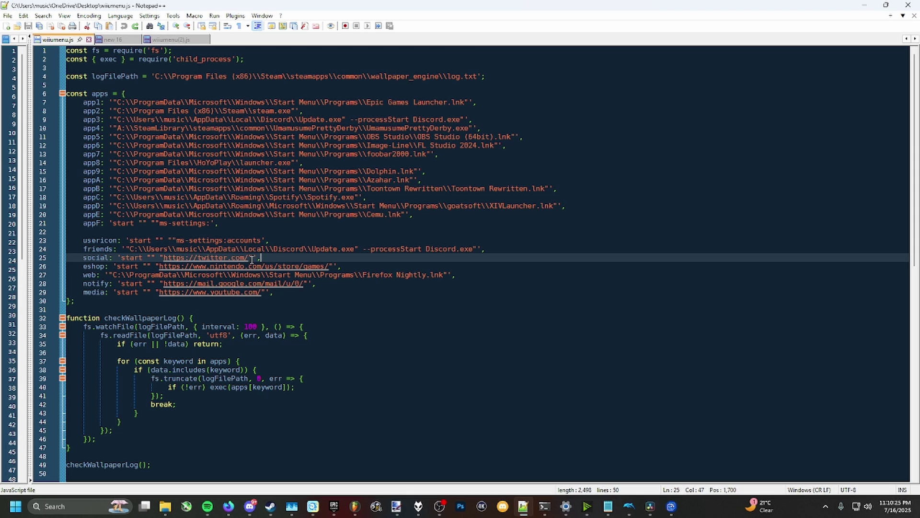
pyautogui.moveTo(253, 258); pyautogui.dragTo(120, 255)
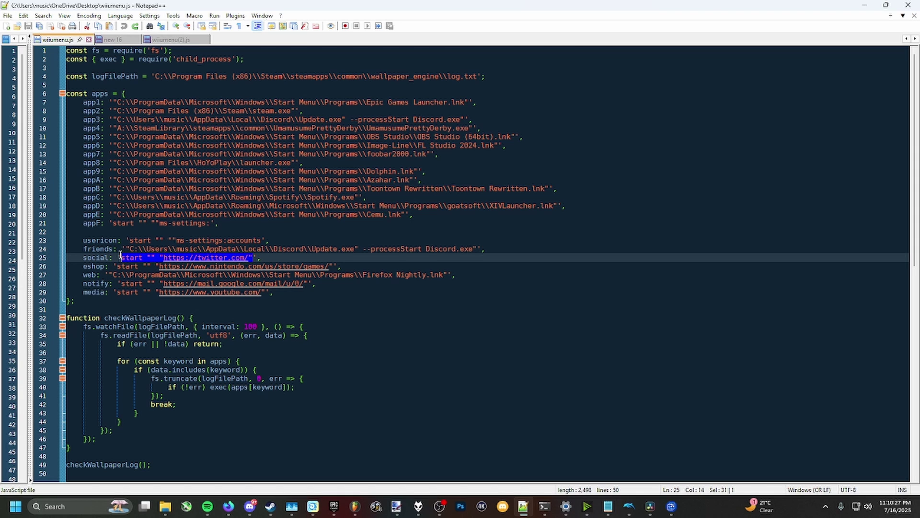
pyautogui.press('Delete')
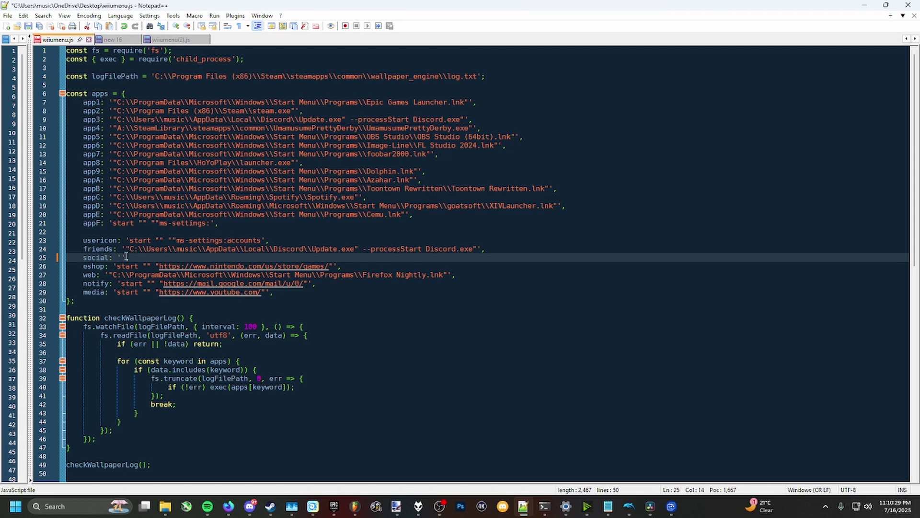
pyautogui.moveTo(126, 258); pyautogui.dragTo(117, 258)
pyautogui.click(121, 257)
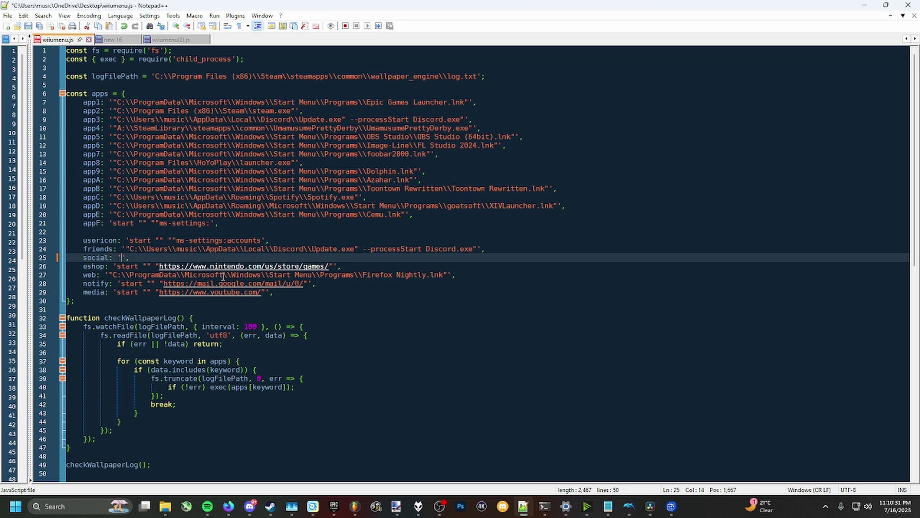
pyautogui.write('start ')
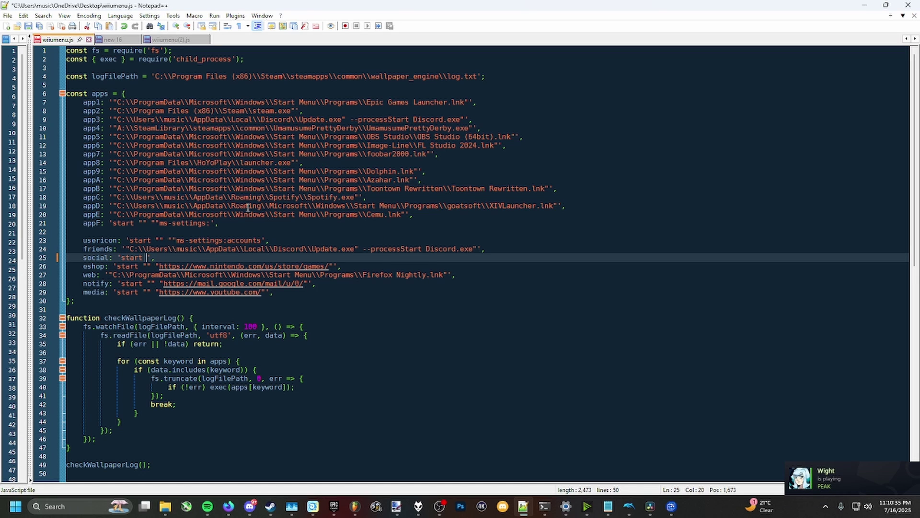
pyautogui.write('"" "')
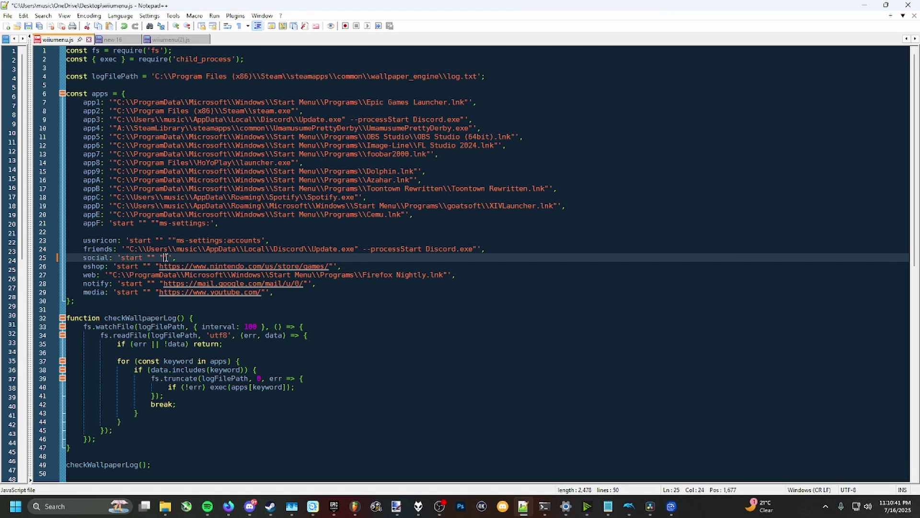
pyautogui.write('https://google.com/')
pyautogui.click(319, 182)
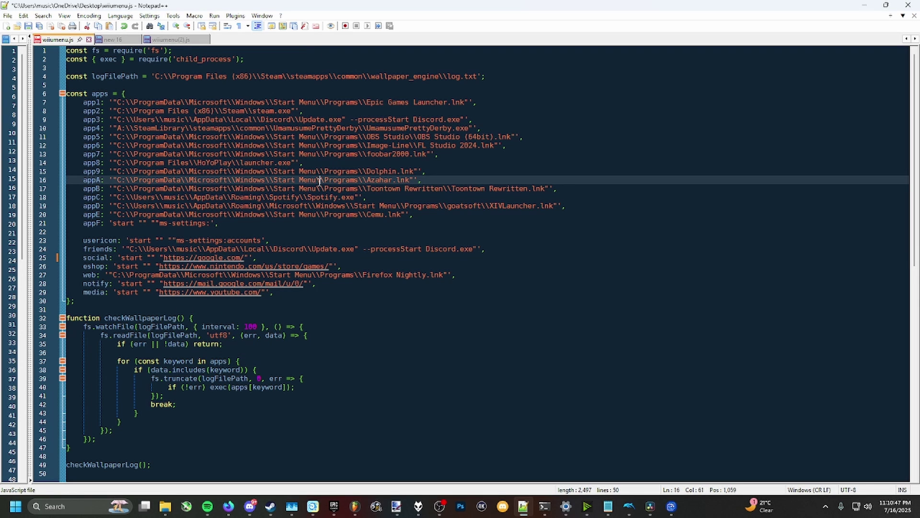
pyautogui.moveTo(272, 256); pyautogui.dragTo(86, 258)
pyautogui.doubleClick(91, 257)
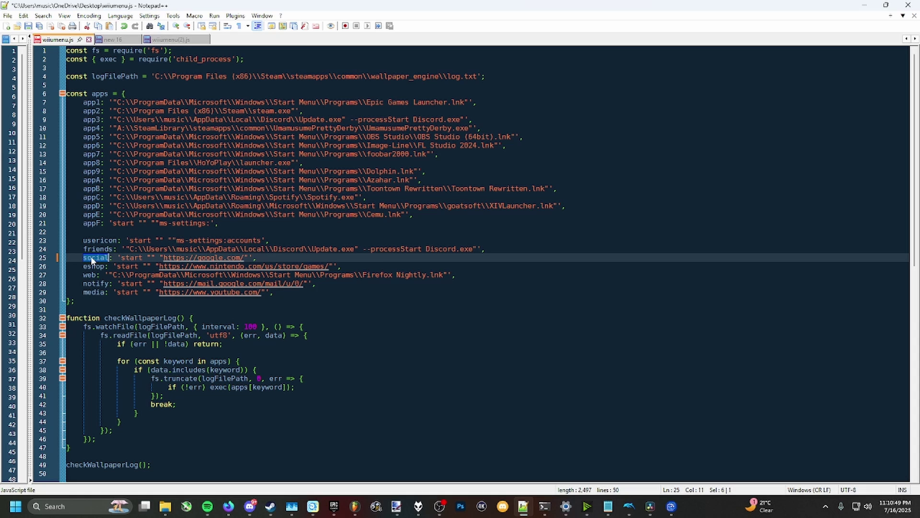
pyautogui.click(121, 258)
pyautogui.hotkey('ctrl', 'shift', 'Right')
pyautogui.hotkey('ctrl', 'shift', 'Right')
pyautogui.click(263, 258)
pyautogui.moveTo(245, 259); pyautogui.dragTo(158, 259)
pyautogui.click(292, 259)
pyautogui.press('Home')
pyautogui.hotkey('ctrl', 'shift', 'Right')
pyautogui.click(293, 259)
pyautogui.moveTo(293, 259)
pyautogui.mouseDown()
pyautogui.moveTo(126, 249)
pyautogui.moveTo(305, 249)
pyautogui.moveTo(291, 262)
pyautogui.mouseUp()
pyautogui.hotkey('ctrl', 'z')
pyautogui.hotkey('ctrl', 'z')
pyautogui.hotkey('ctrl', 'z')
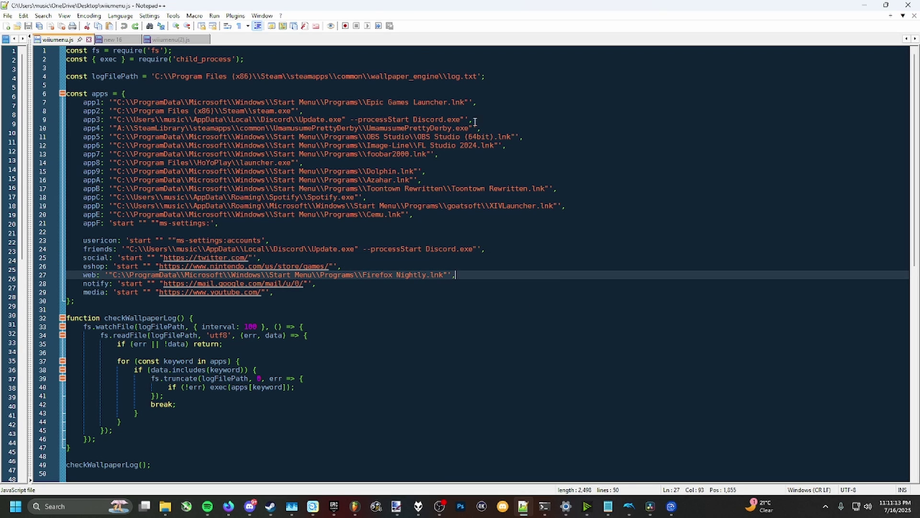
pyautogui.click(365, 164)
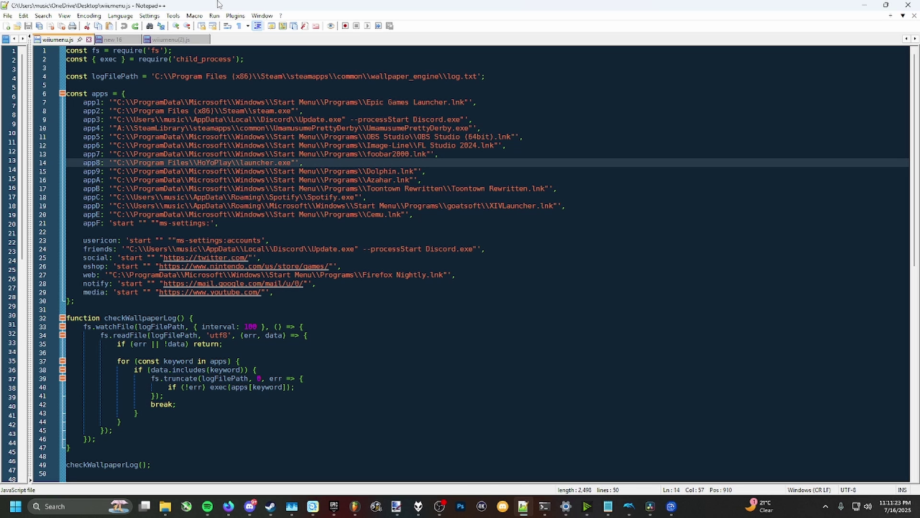
# - Minimize Notepad++ and show the Desktop folder in File Explorer
pyautogui.click(862, 5)
pyautogui.click(810, 159)
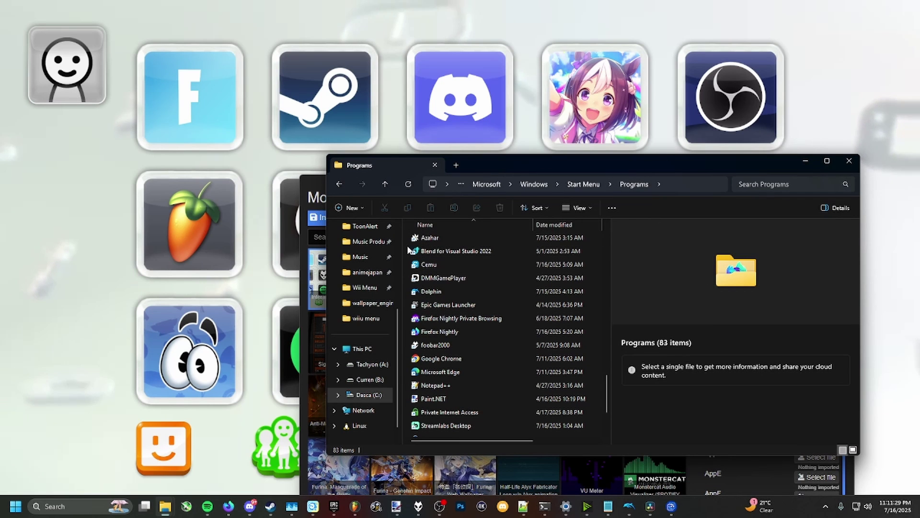
pyautogui.scroll(5, 364, 288)
pyautogui.click(363, 271)
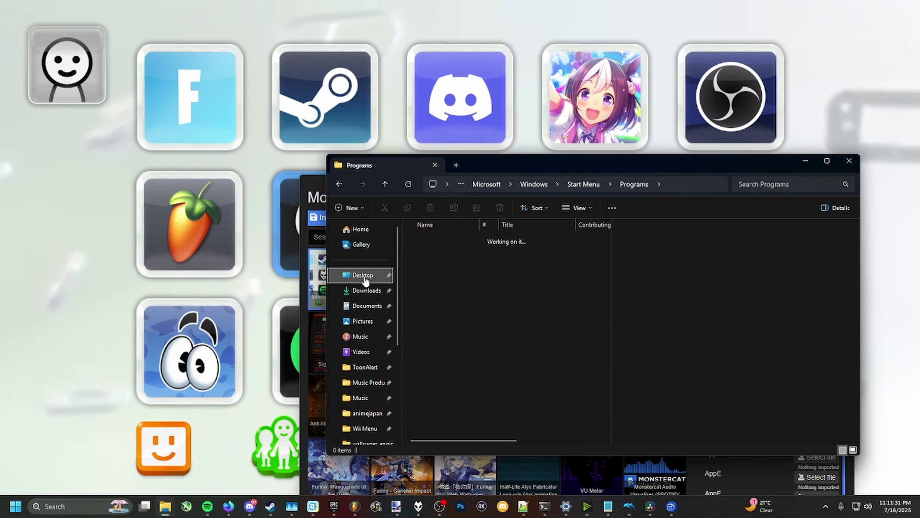
pyautogui.click(415, 253)
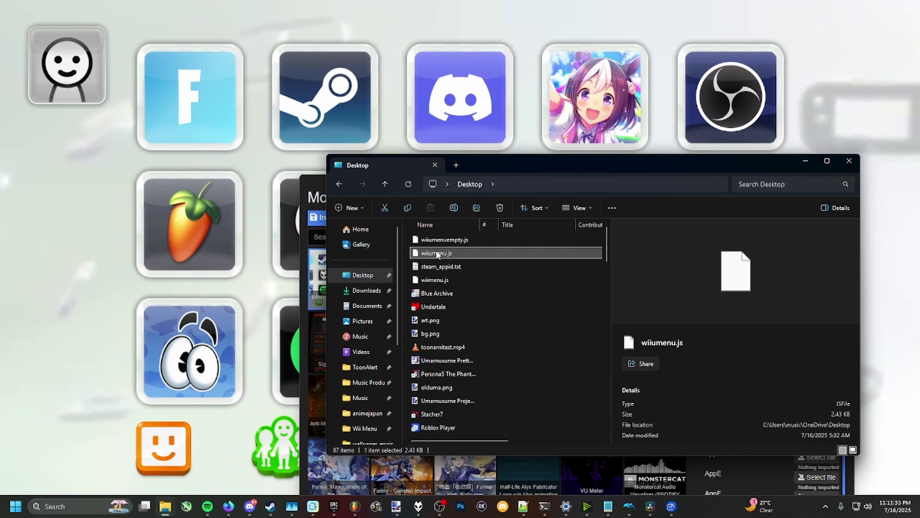
pyautogui.click(407, 251)
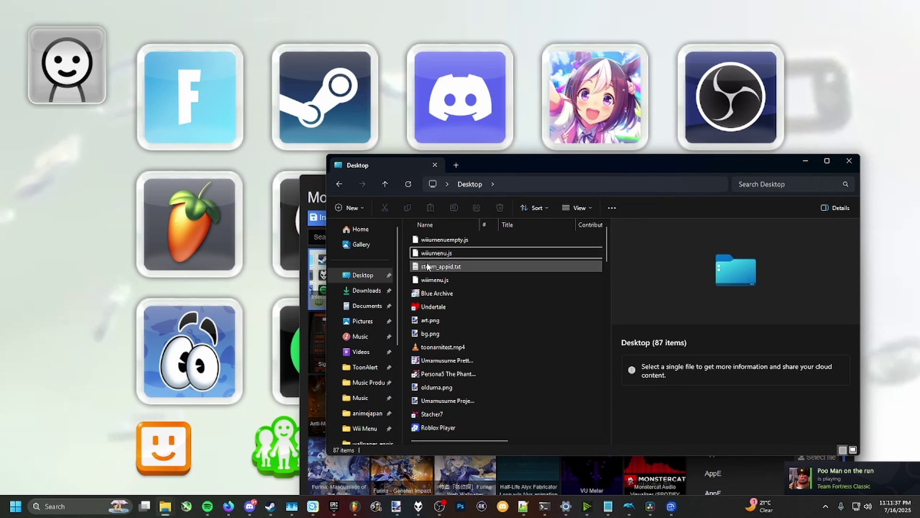
# - Open a terminal at the Desktop folder from its context menu
pyautogui.rightClick(408, 249)
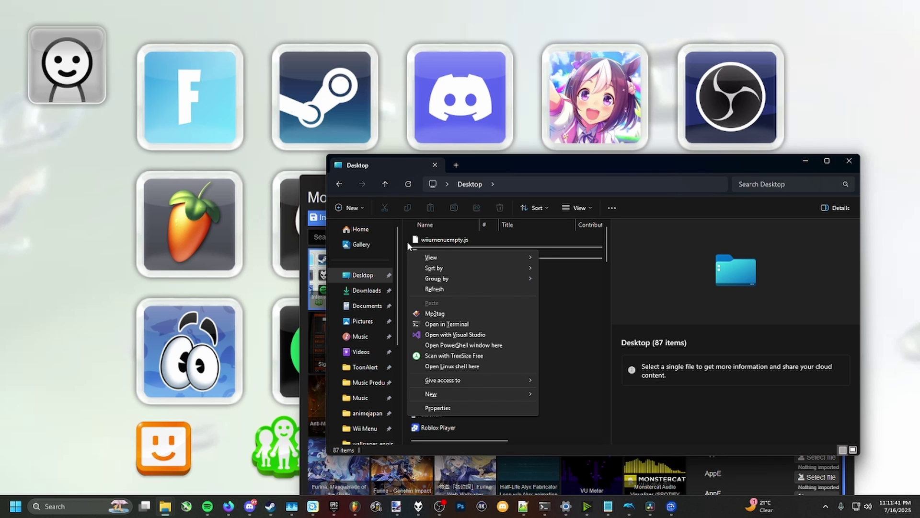
pyautogui.rightClick(407, 240)
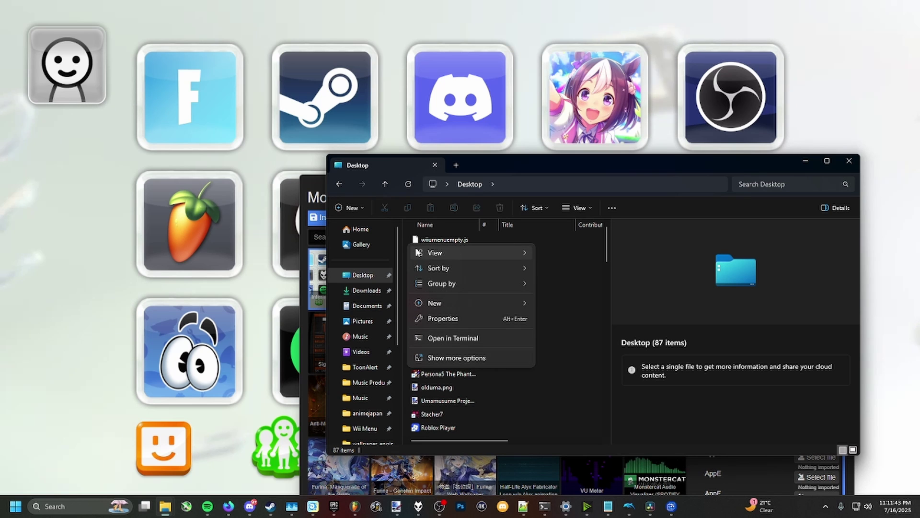
pyautogui.click(449, 337)
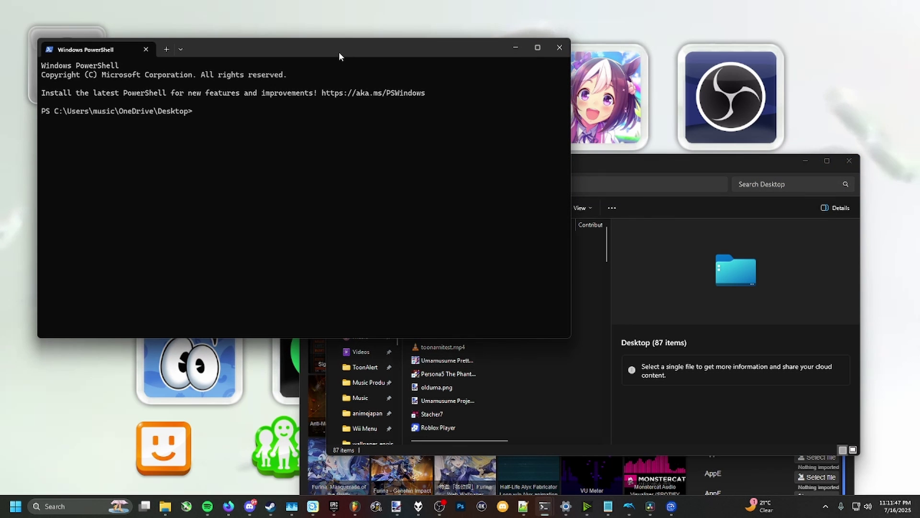
# - Swap the terminal for a PowerShell window opened at the Desktop folder
pyautogui.moveTo(339, 52); pyautogui.dragTo(724, 215)
pyautogui.click(896, 209)
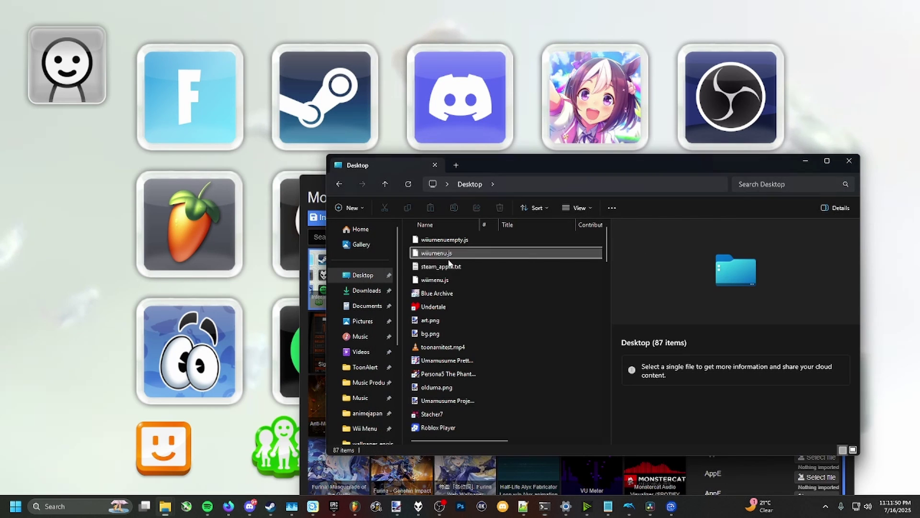
pyautogui.rightClick(406, 256)
pyautogui.click(467, 348)
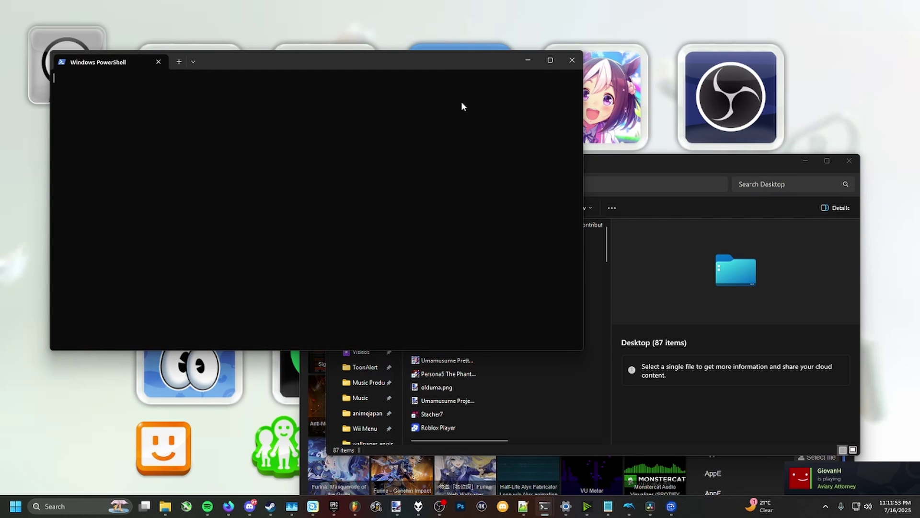
pyautogui.moveTo(423, 69); pyautogui.dragTo(613, 164)
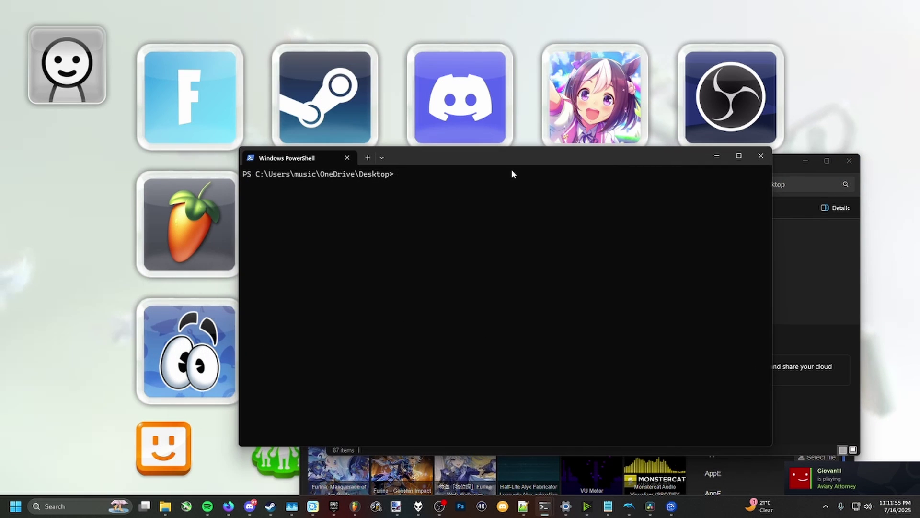
pyautogui.moveTo(481, 162); pyautogui.dragTo(477, 160)
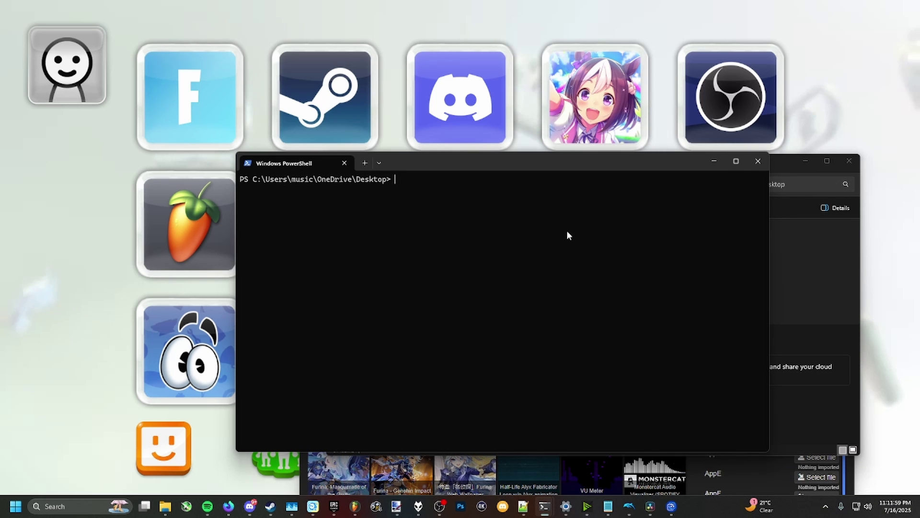
pyautogui.moveTo(660, 165); pyautogui.dragTo(638, 160)
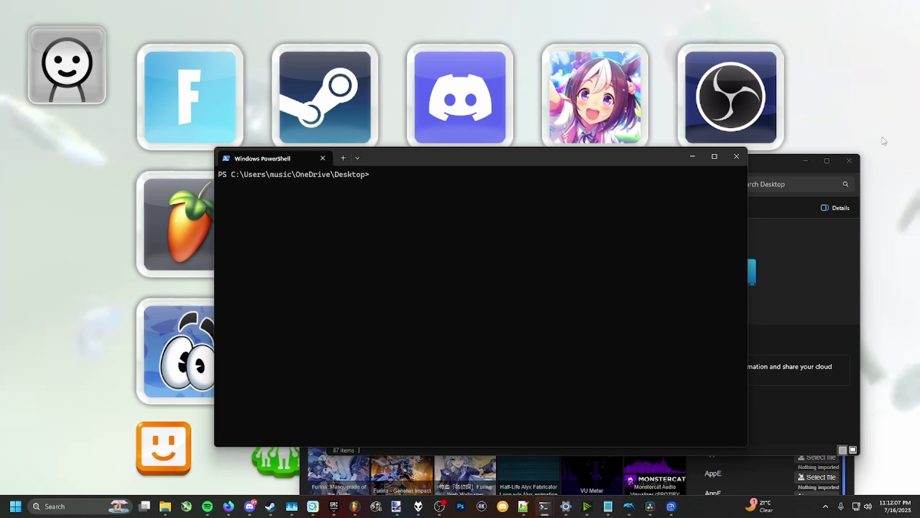
# - Confirm Node.js v24.4.1 is installed and winget finds no newer nodejs package
pyautogui.write('node')
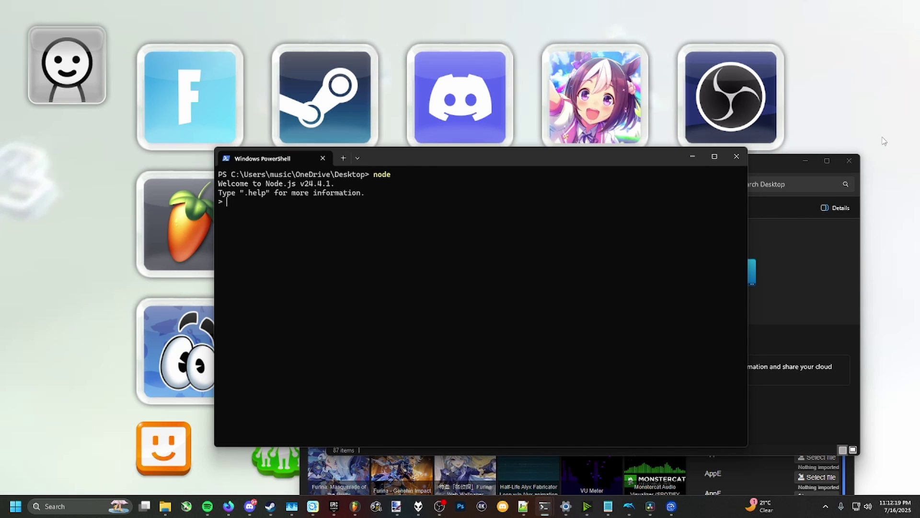
pyautogui.hotkey('ctrl', 'c')
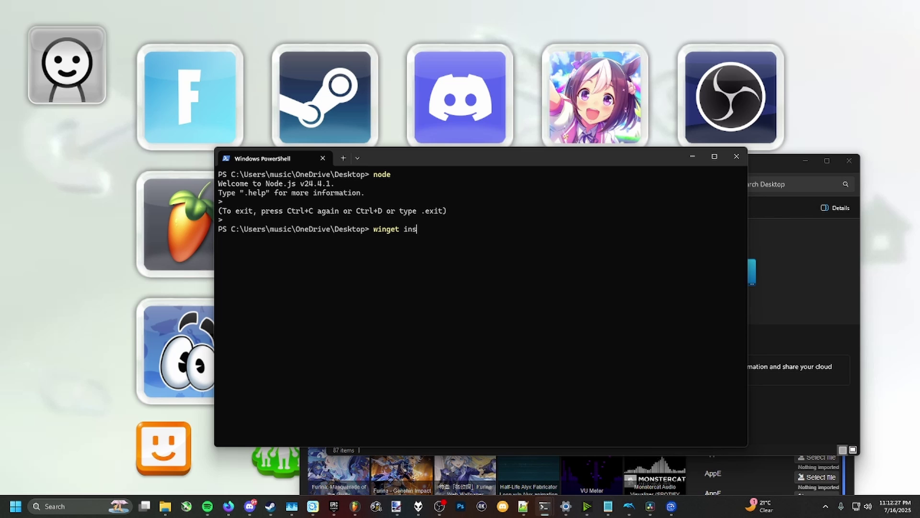
pyautogui.write('nodejs')
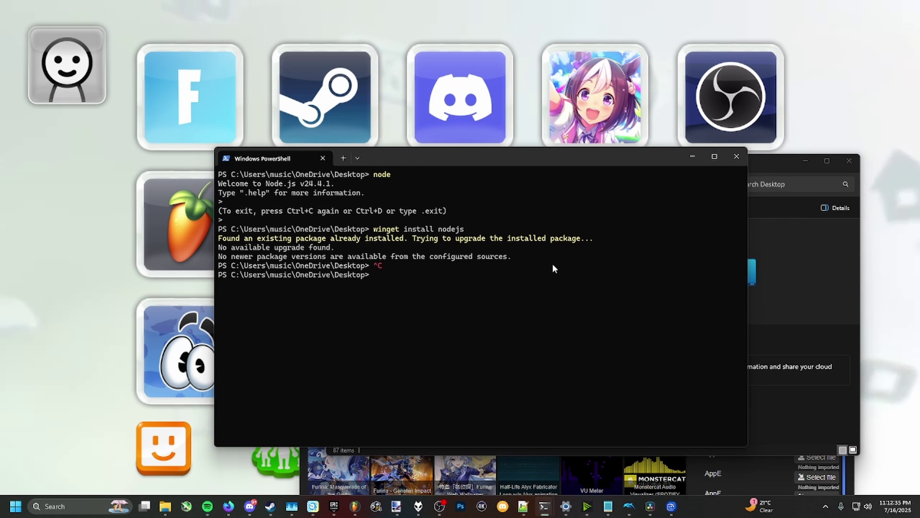
pyautogui.moveTo(552, 264); pyautogui.dragTo(372, 238)
pyautogui.click(589, 255)
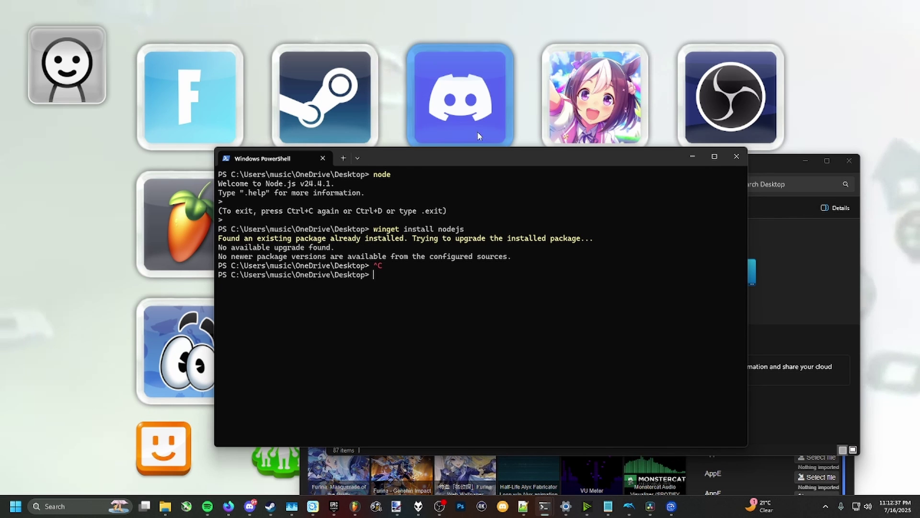
pyautogui.moveTo(476, 154); pyautogui.dragTo(439, 175)
pyautogui.moveTo(482, 212); pyautogui.dragTo(513, 218)
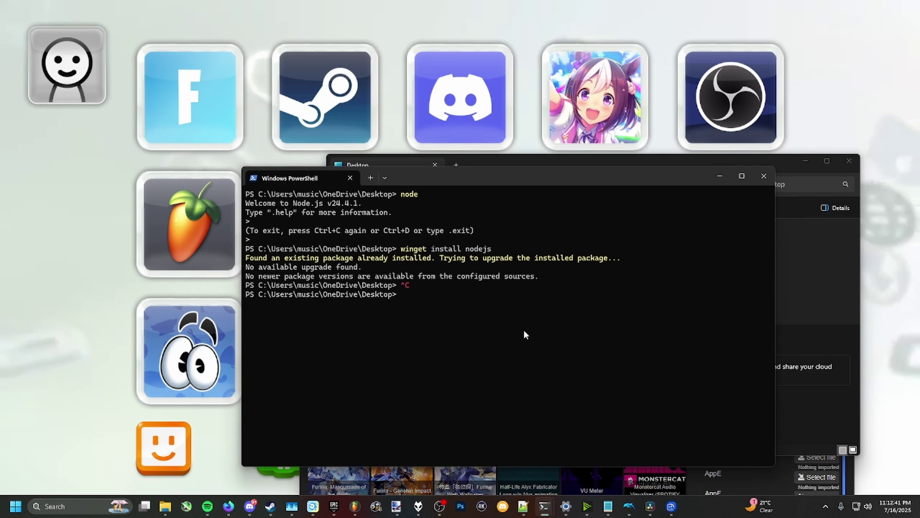
# - Run node .\wiiumenu.js from the Desktop folder in PowerShell
pyautogui.write("node '.\\wiiu menu\\")
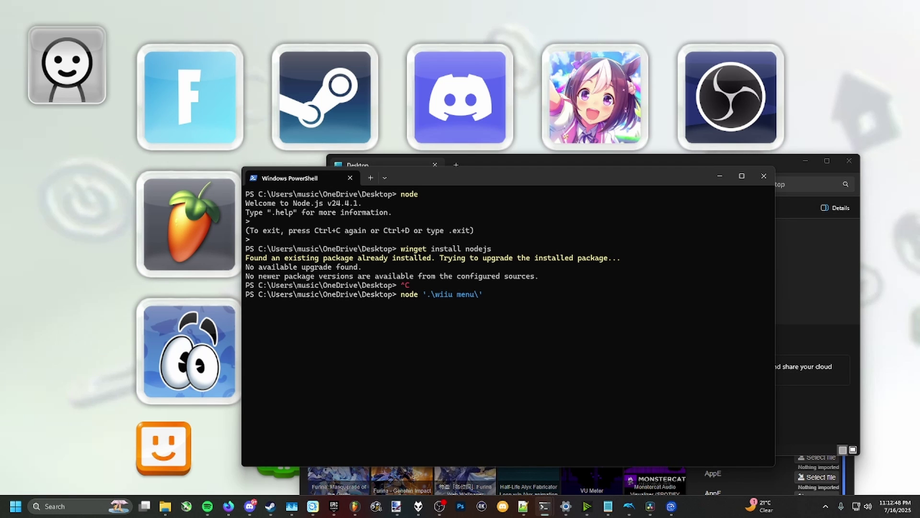
pyautogui.press('Tab')
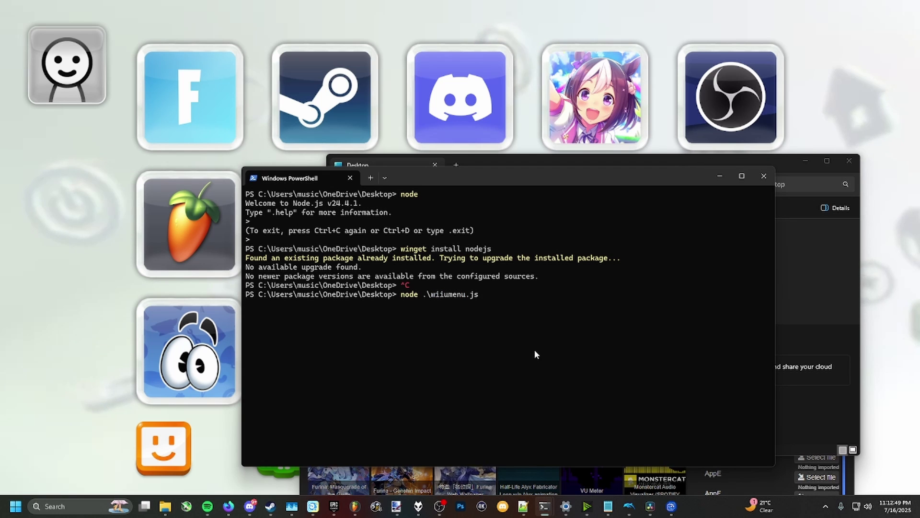
pyautogui.press('Return')
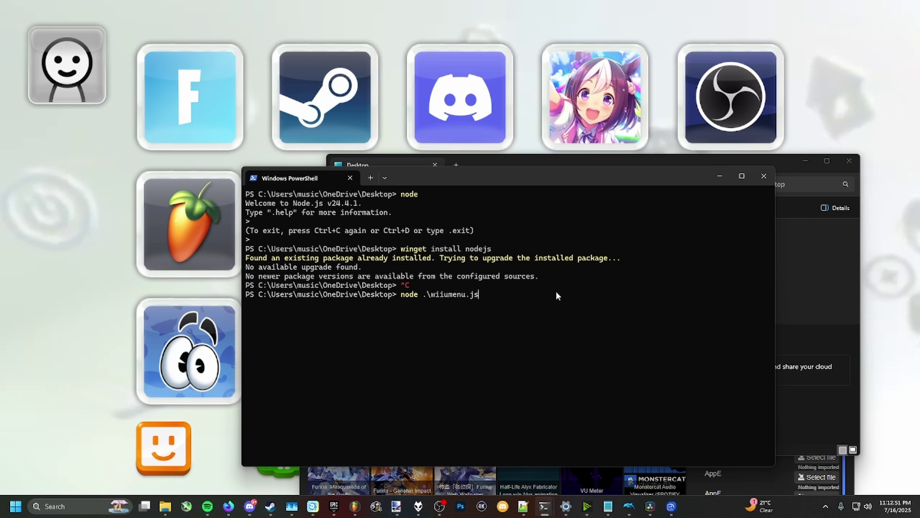
# - Minimize File Explorer and Wallpaper Engine, and move the terminal higher over the wallpaper
pyautogui.moveTo(508, 183); pyautogui.dragTo(609, 196)
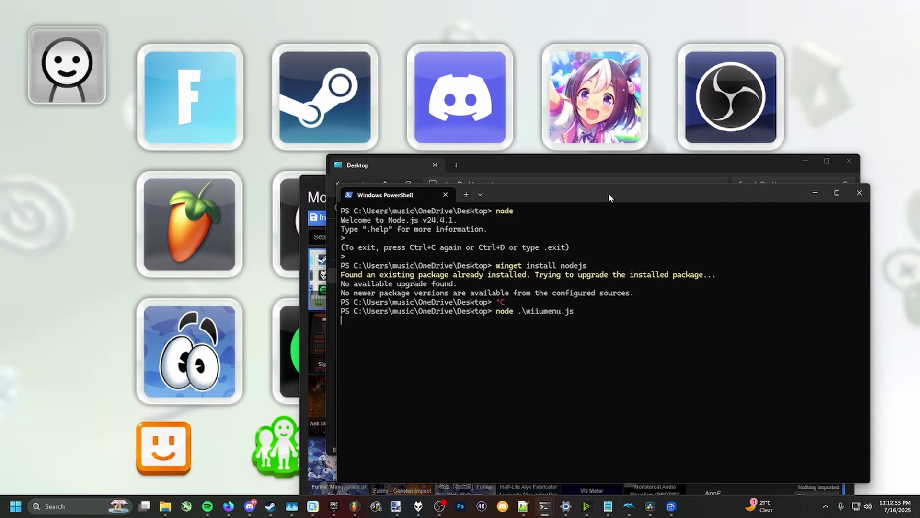
pyautogui.click(805, 162)
pyautogui.click(804, 181)
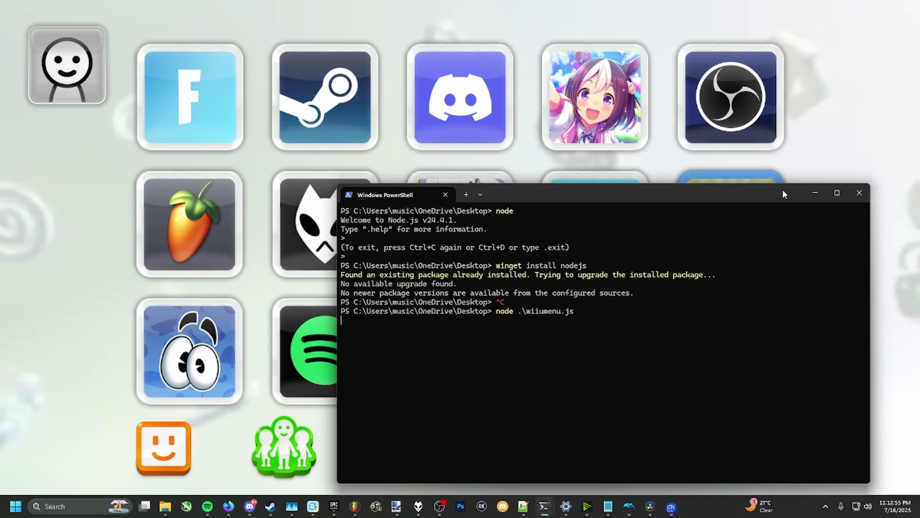
pyautogui.moveTo(782, 189); pyautogui.dragTo(778, 117)
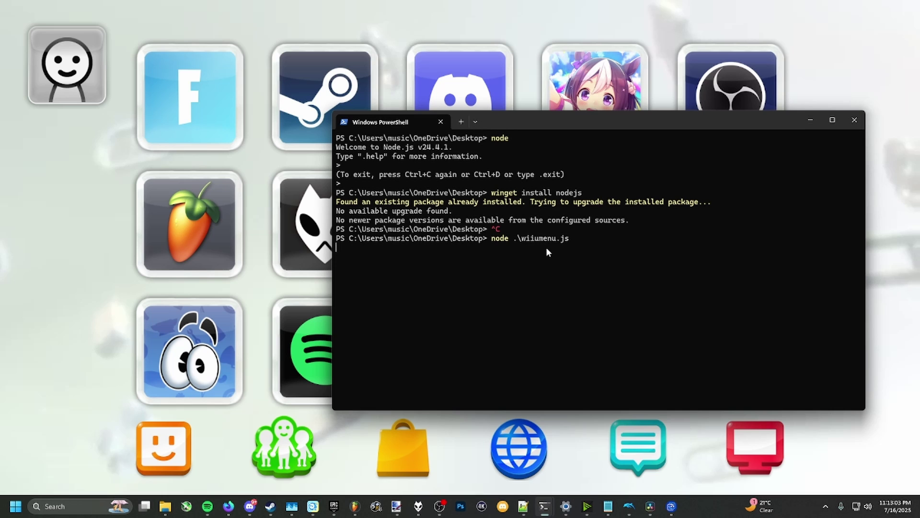
pyautogui.press('Return')
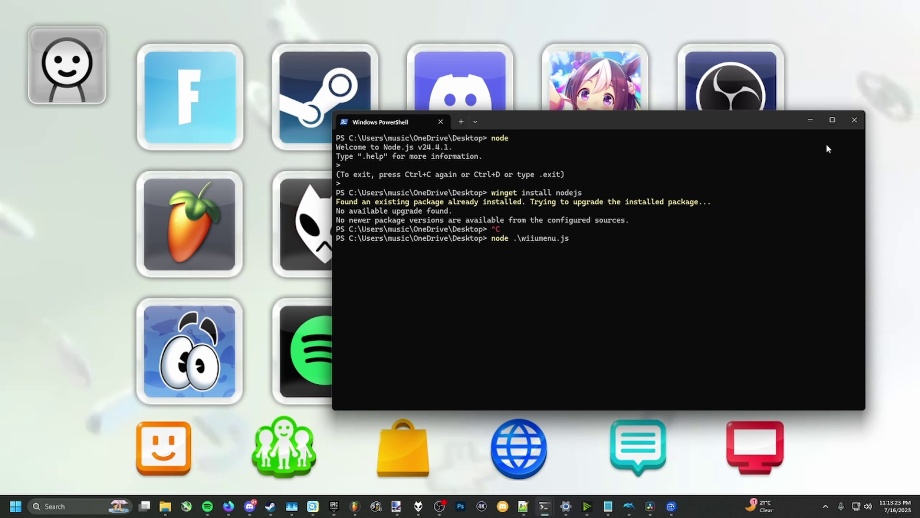
# - Launch the Epic Games launcher from the Fortnite tile, then minimize it
pyautogui.moveTo(786, 121); pyautogui.dragTo(919, 160)
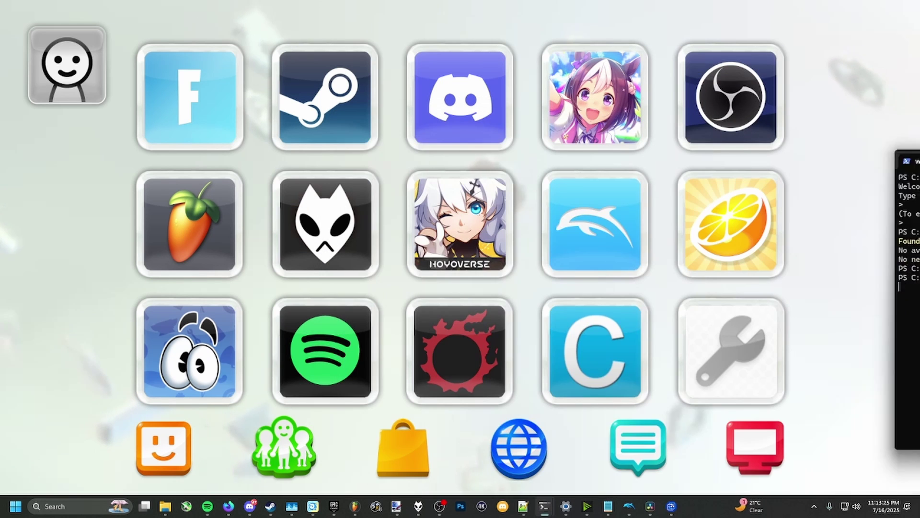
pyautogui.click(214, 121)
pyautogui.moveTo(368, 178); pyautogui.dragTo(345, 118)
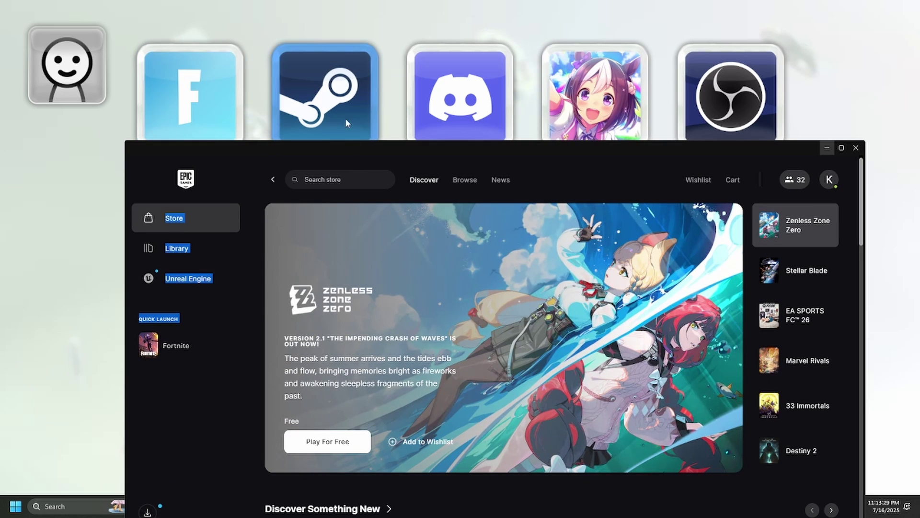
pyautogui.moveTo(260, 148); pyautogui.dragTo(241, 50)
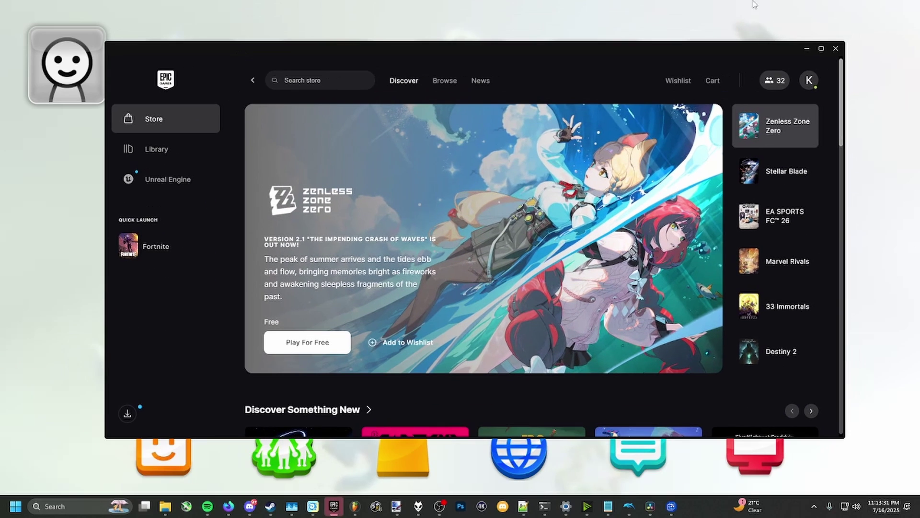
pyautogui.click(808, 48)
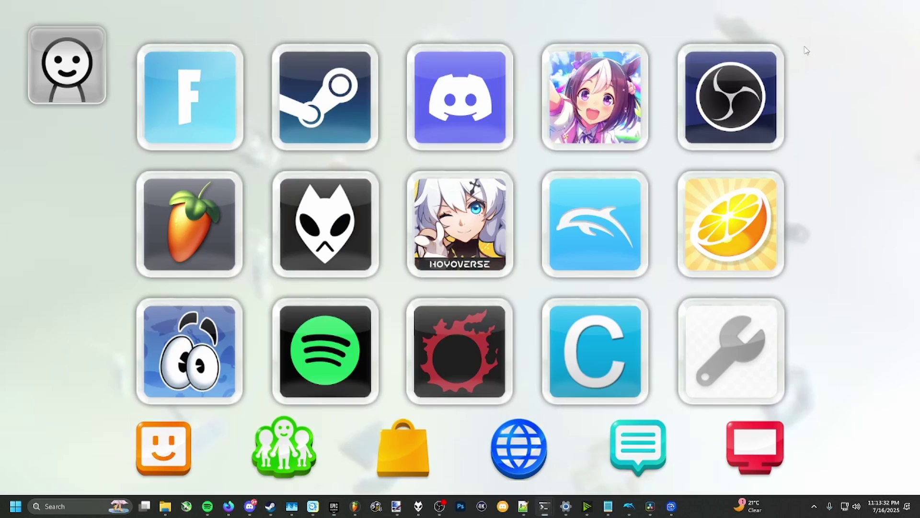
# - Launch Dolphin from its tile, dismiss the warning, and minimize Dolphin
pyautogui.click(621, 207)
pyautogui.click(496, 287)
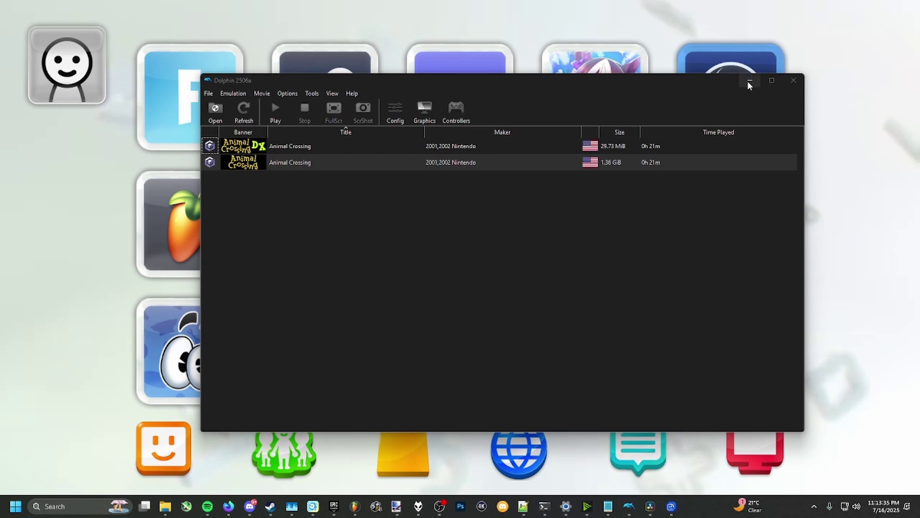
pyautogui.click(750, 83)
pyautogui.click(496, 286)
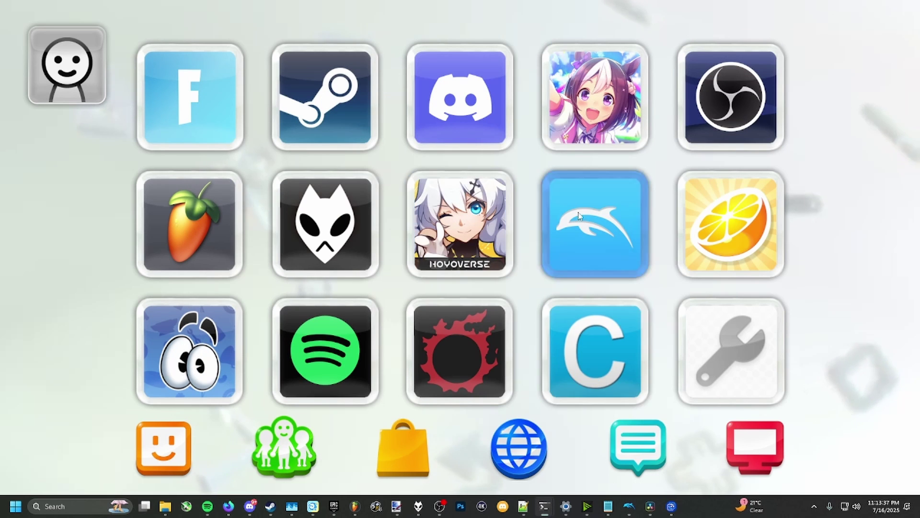
pyautogui.click(578, 215)
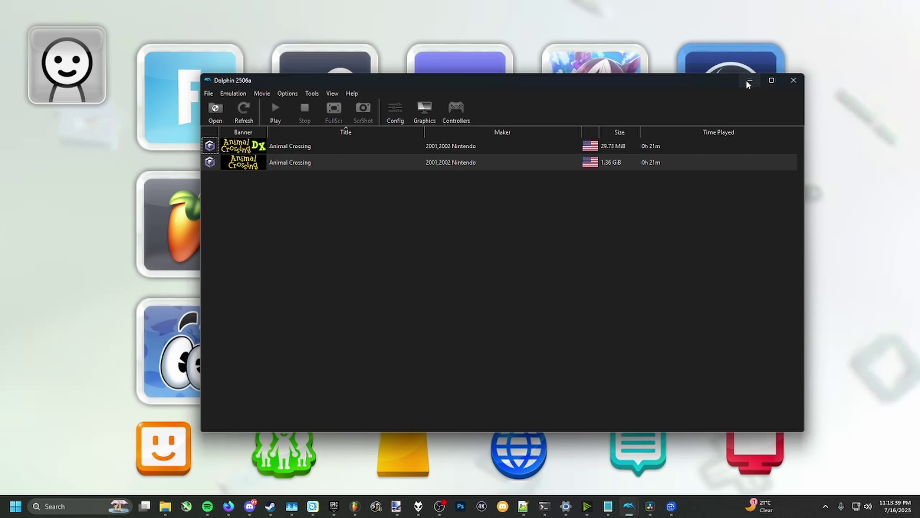
pyautogui.click(748, 81)
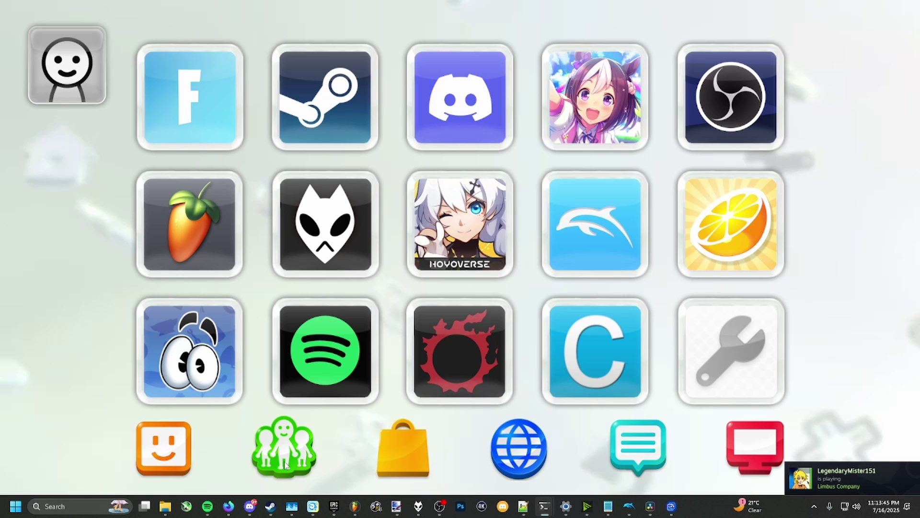
# - Show wiiumenu.js in Notepad++ with the usericon–media entries (lines 23–29) highlighted
pyautogui.click(523, 506)
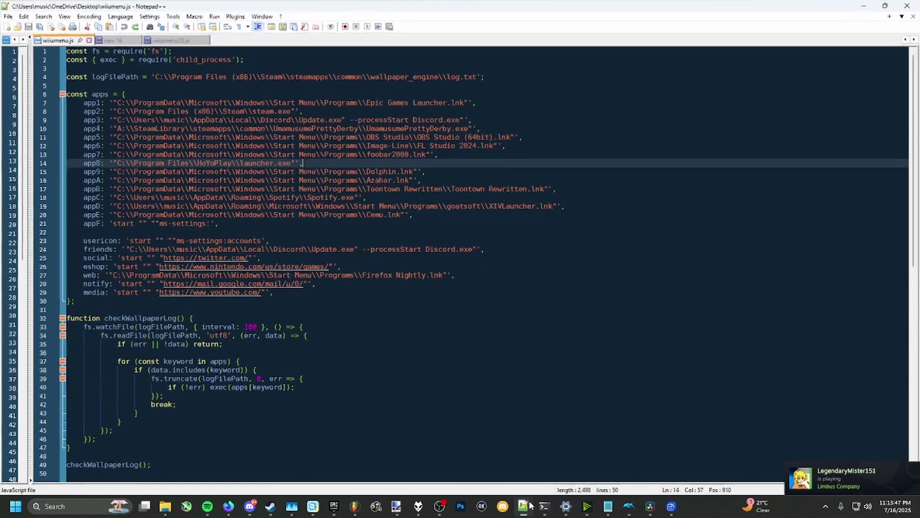
pyautogui.moveTo(278, 292); pyautogui.dragTo(74, 238)
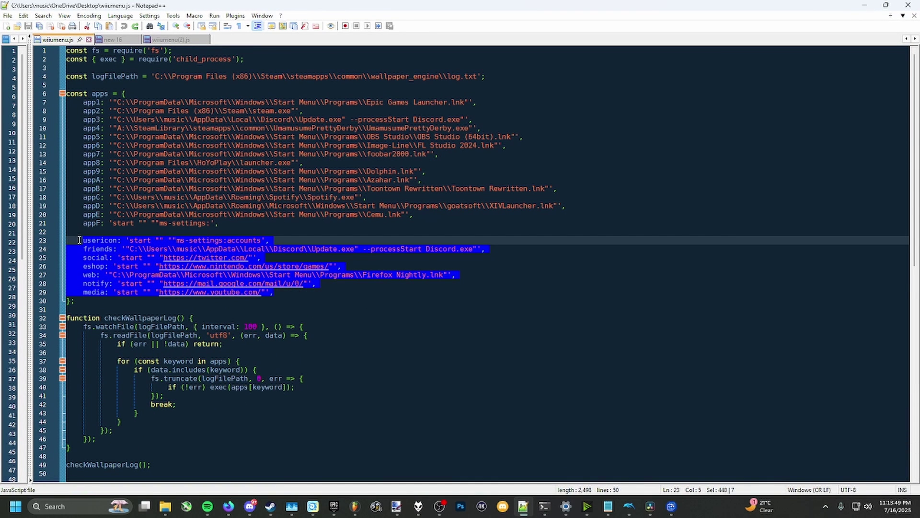
pyautogui.doubleClick(503, 5)
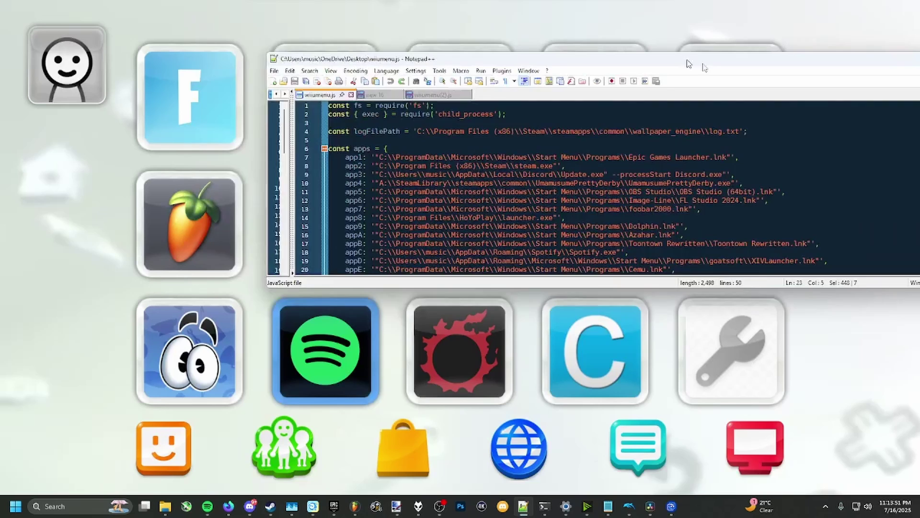
pyautogui.scroll(-8, 576, 179)
pyautogui.scroll(3, 565, 179)
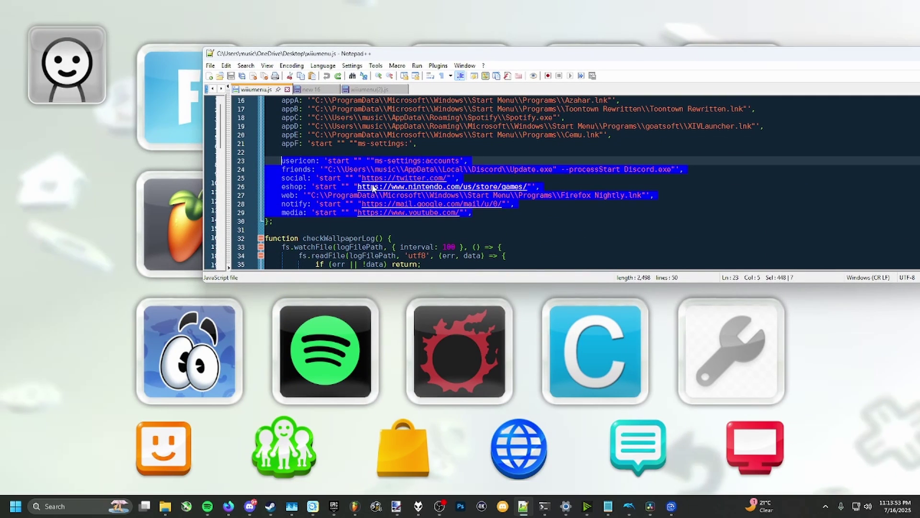
pyautogui.click(316, 161)
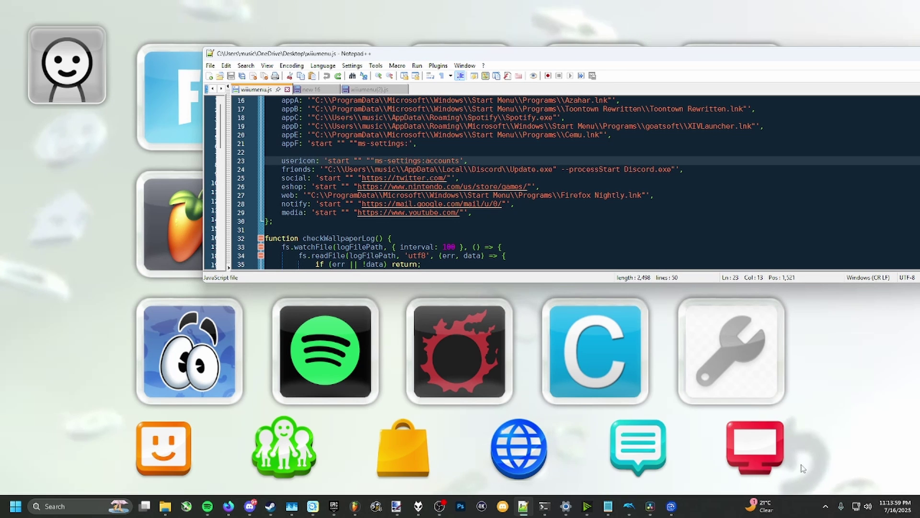
# - Highlight the social entry on line 25, then minimize Notepad++
pyautogui.moveTo(685, 60); pyautogui.dragTo(575, 87)
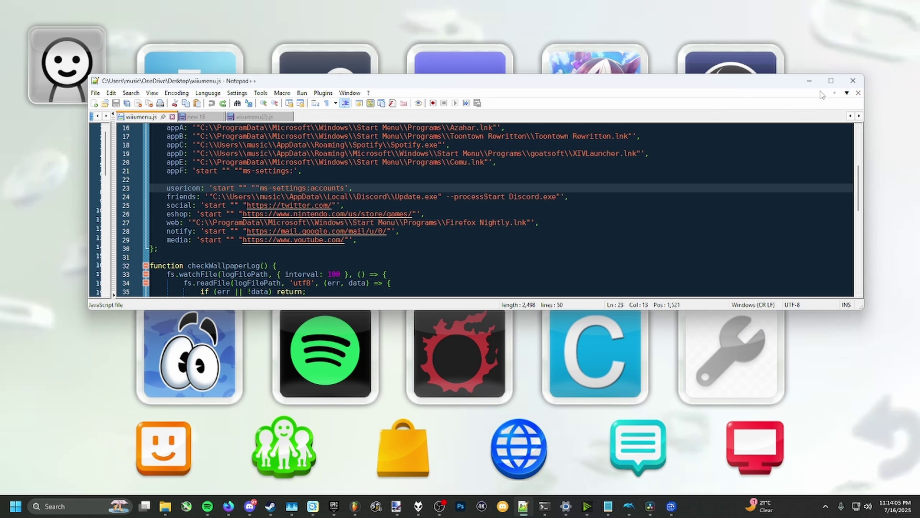
pyautogui.moveTo(344, 205); pyautogui.dragTo(163, 205)
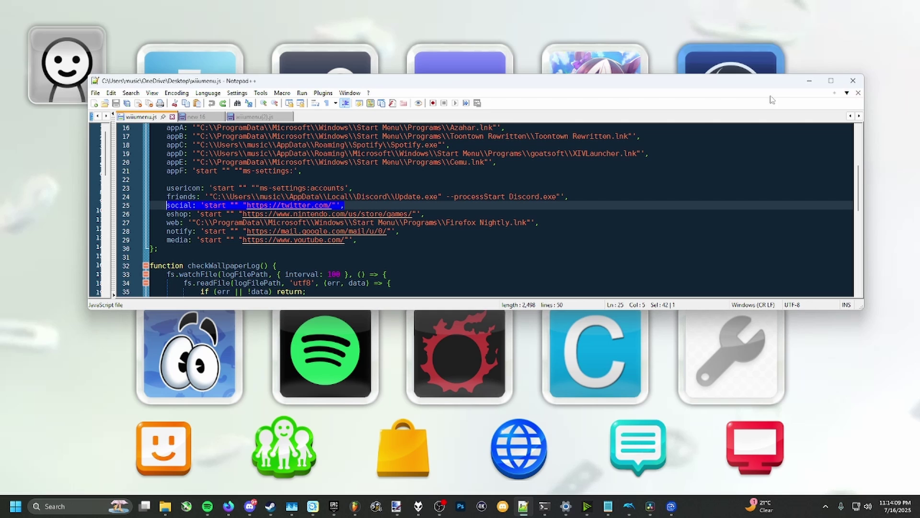
pyautogui.click(322, 463)
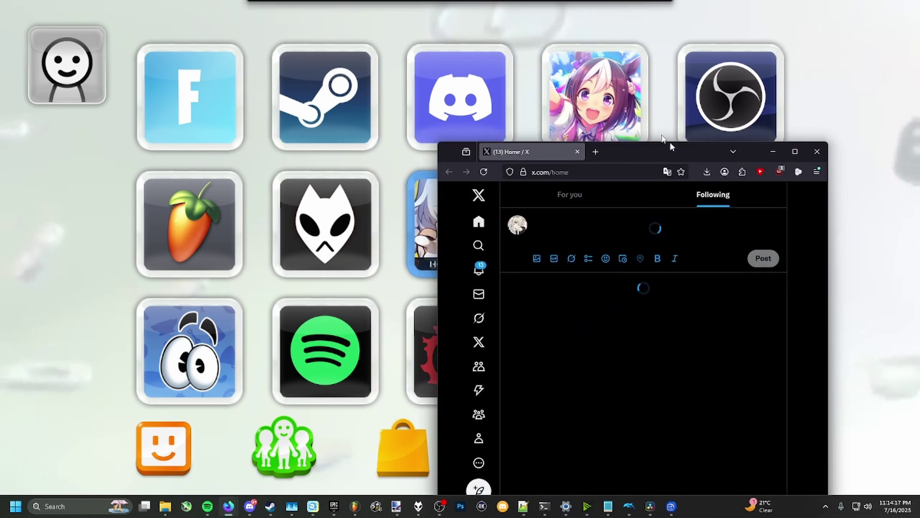
pyautogui.moveTo(670, 145); pyautogui.dragTo(512, 85)
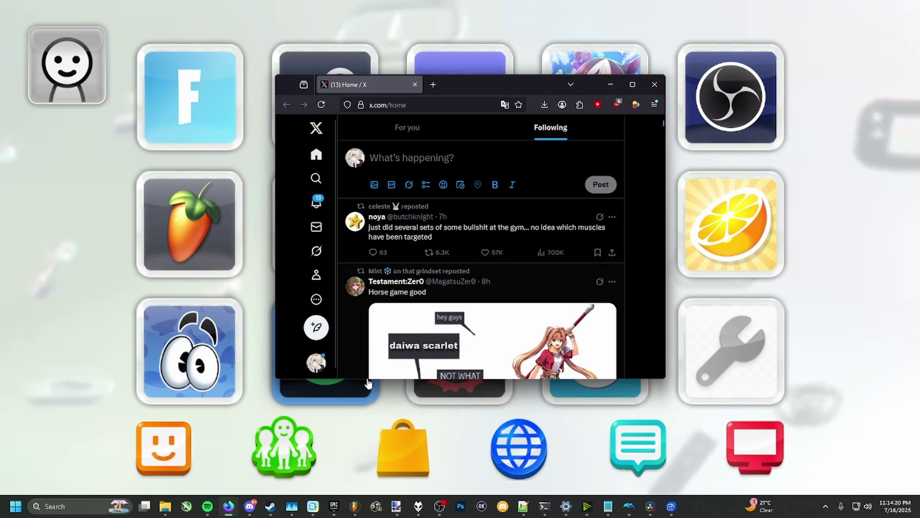
pyautogui.doubleClick(404, 449)
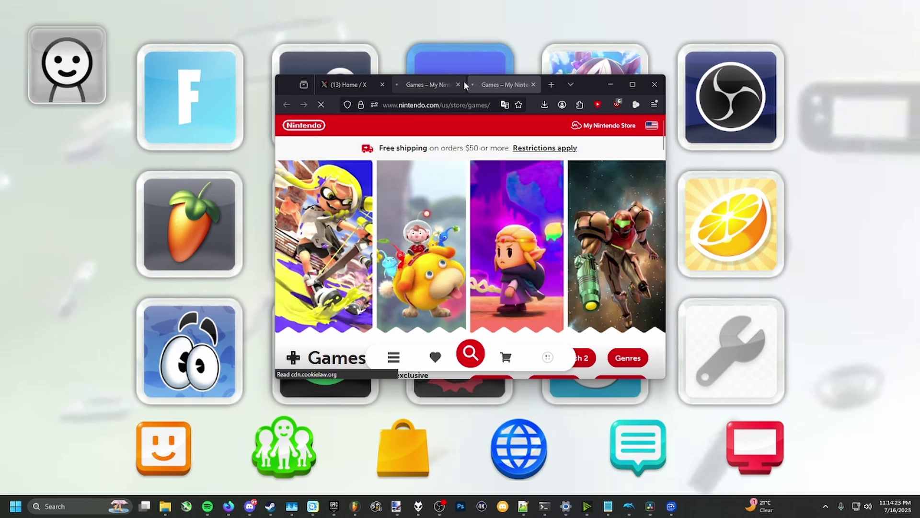
pyautogui.click(533, 84)
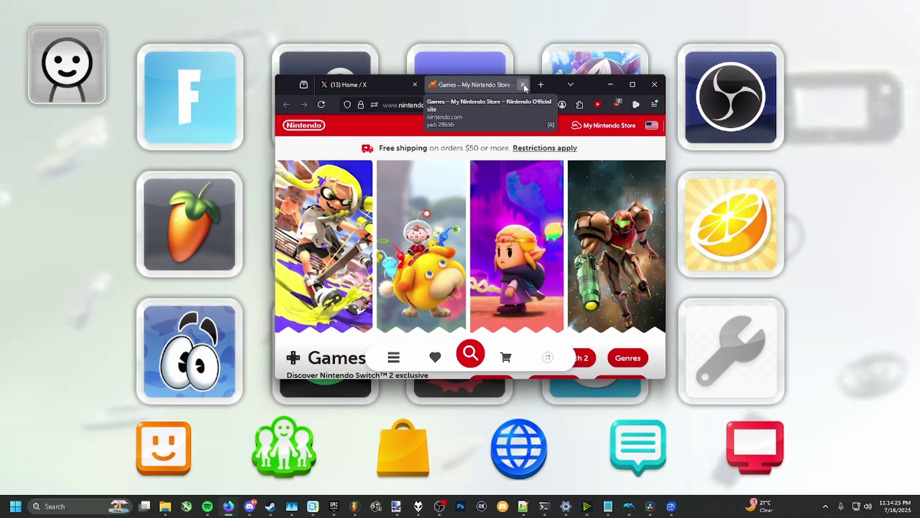
pyautogui.click(523, 85)
pyautogui.click(510, 459)
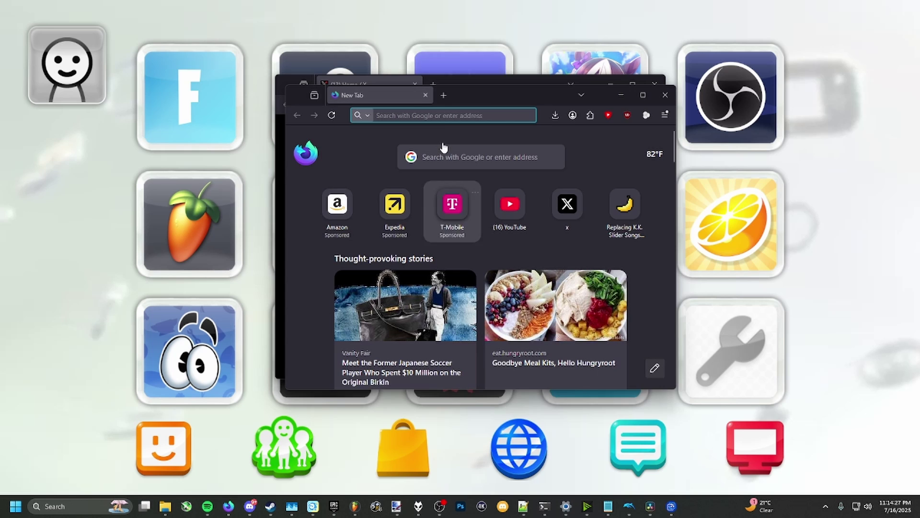
pyautogui.click(632, 157)
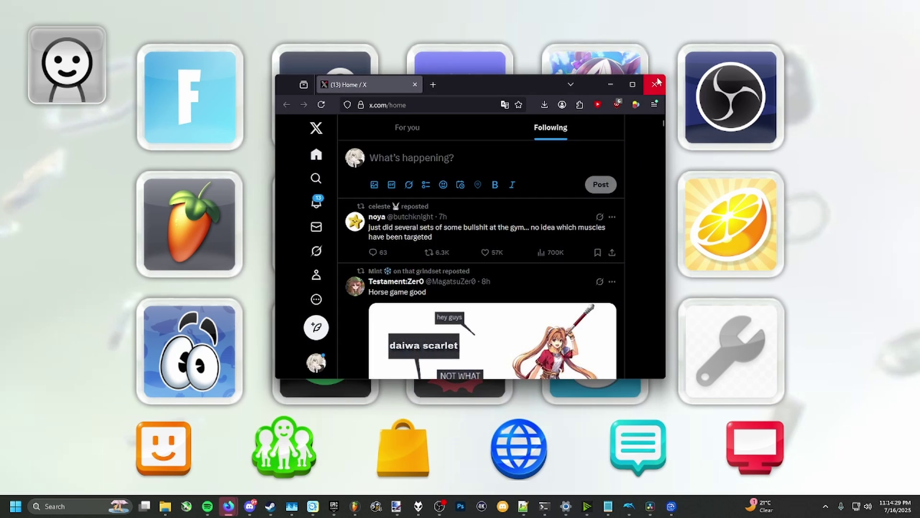
pyautogui.click(655, 85)
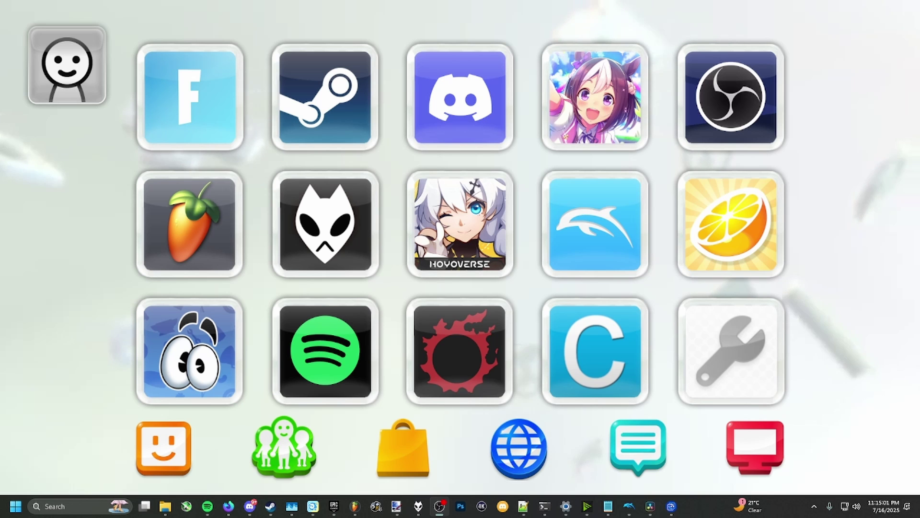
pyautogui.press('Left')
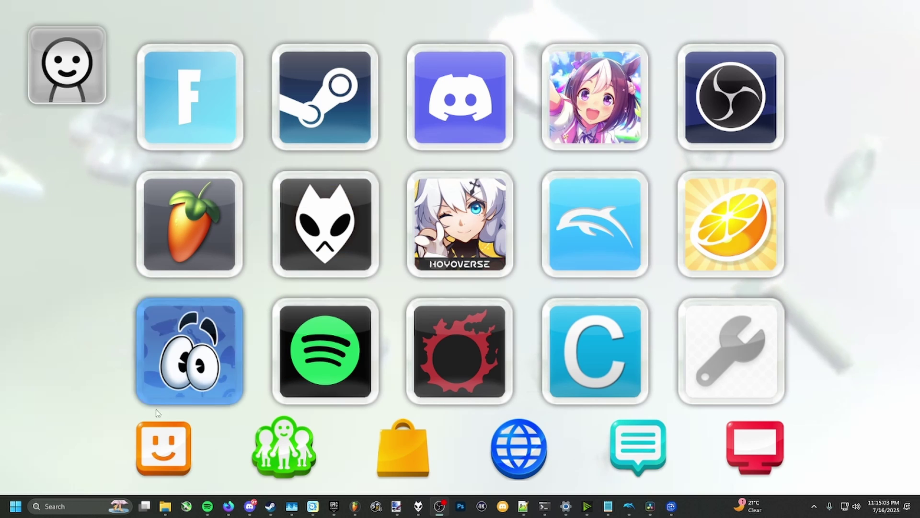